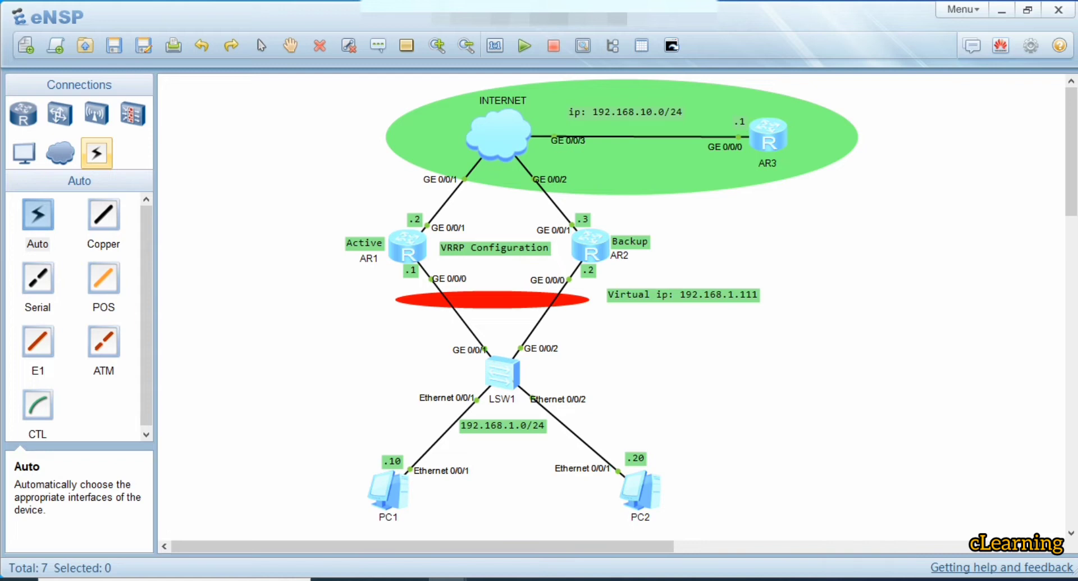
Examine the IPv4 address, subnet mask and gateway settings of PC1 and PC2.
drag(684, 295, 687, 291)
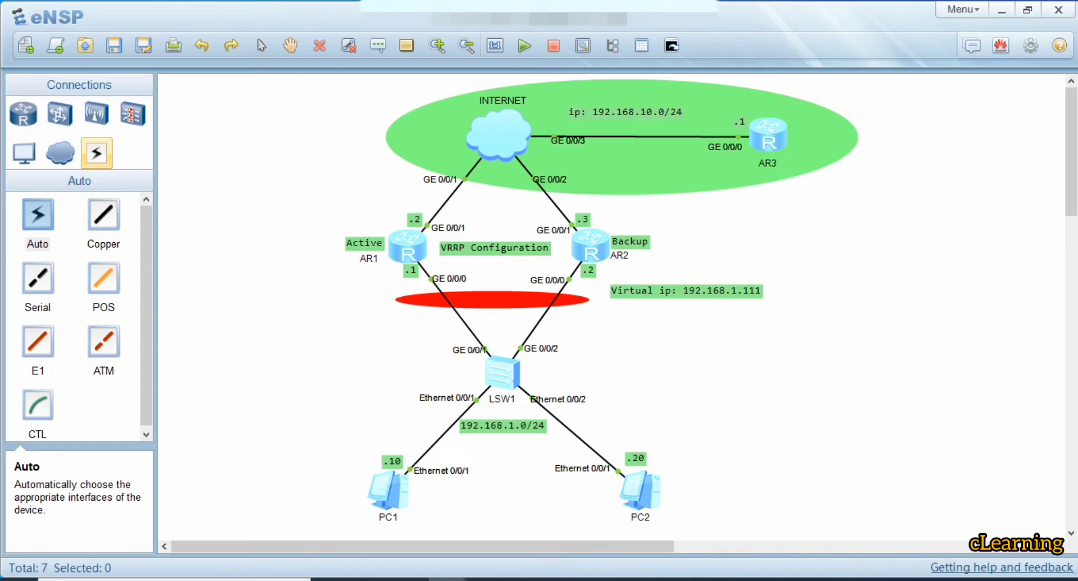
double_click(388, 490)
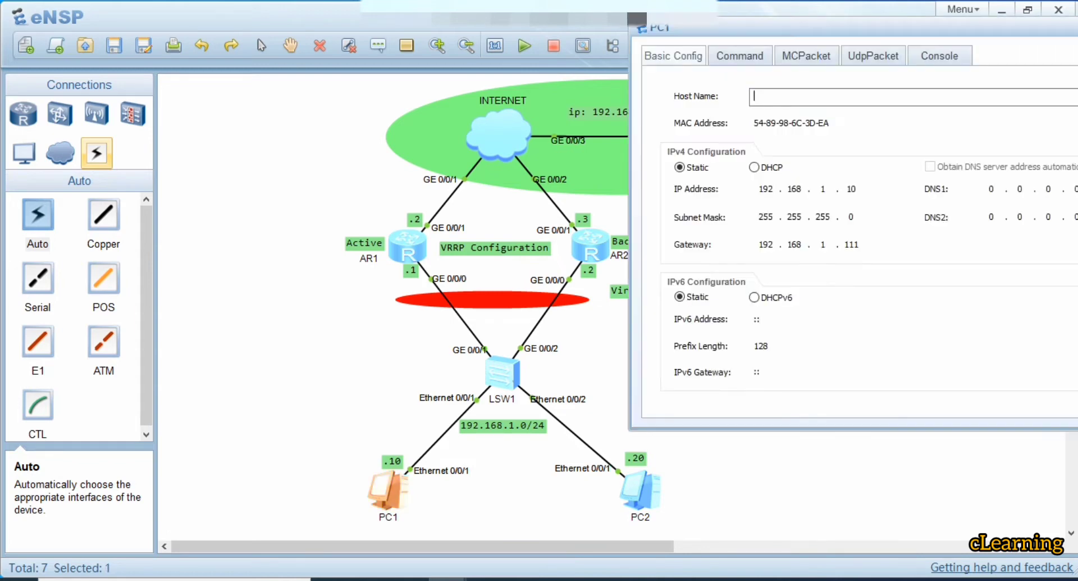
click(739, 57)
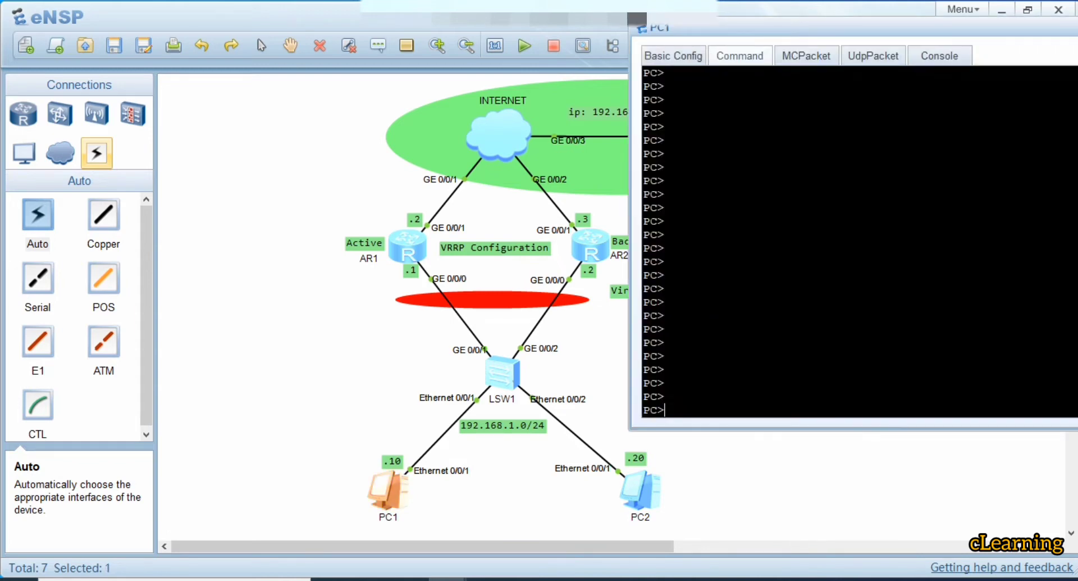
click(673, 56)
drag(855, 244, 845, 245)
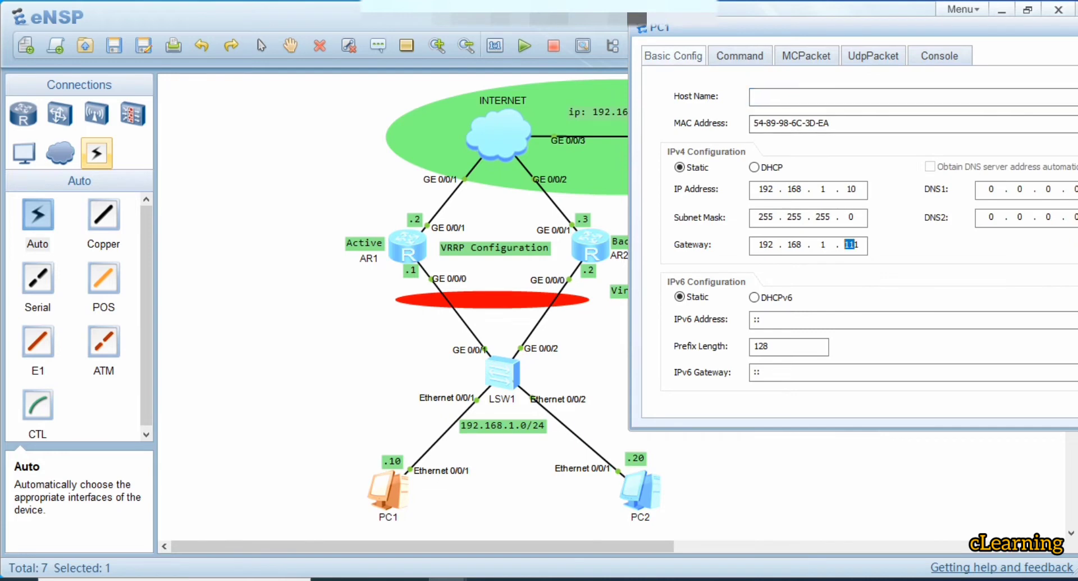
double_click(640, 490)
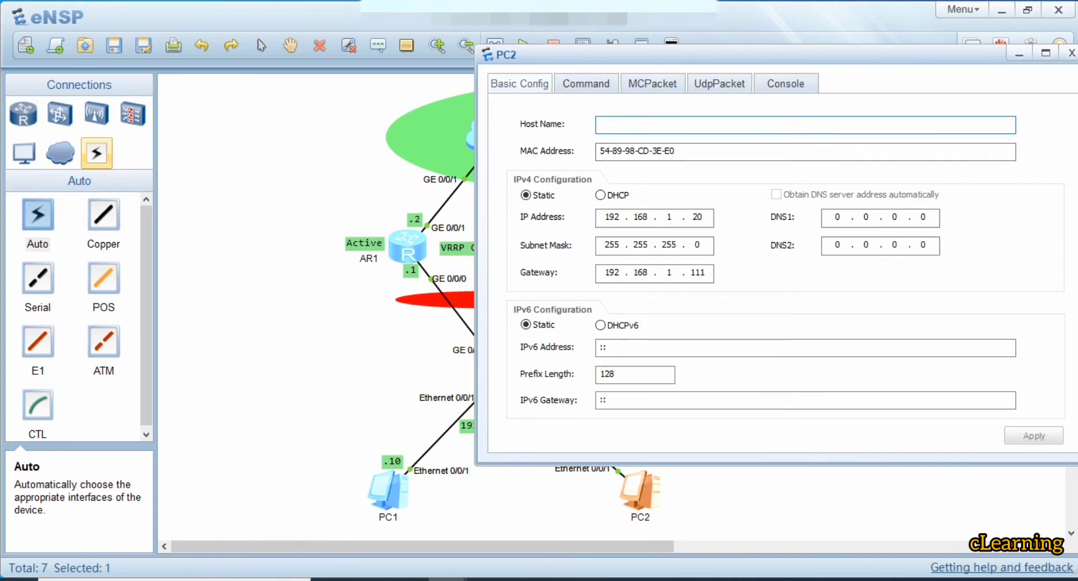
click(725, 502)
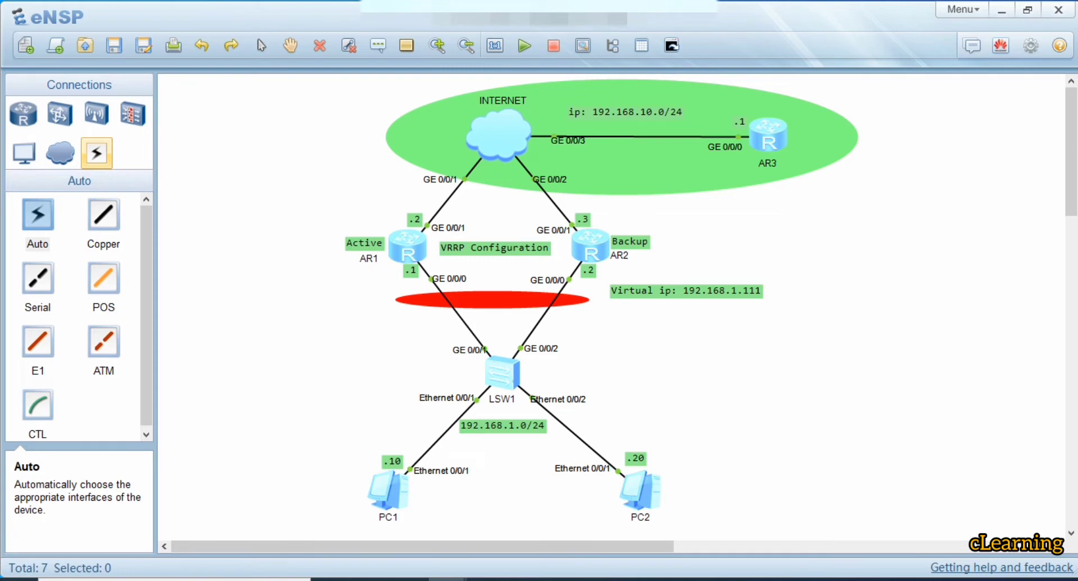
Open the command console of router AR1 and enter system view.
click(408, 248)
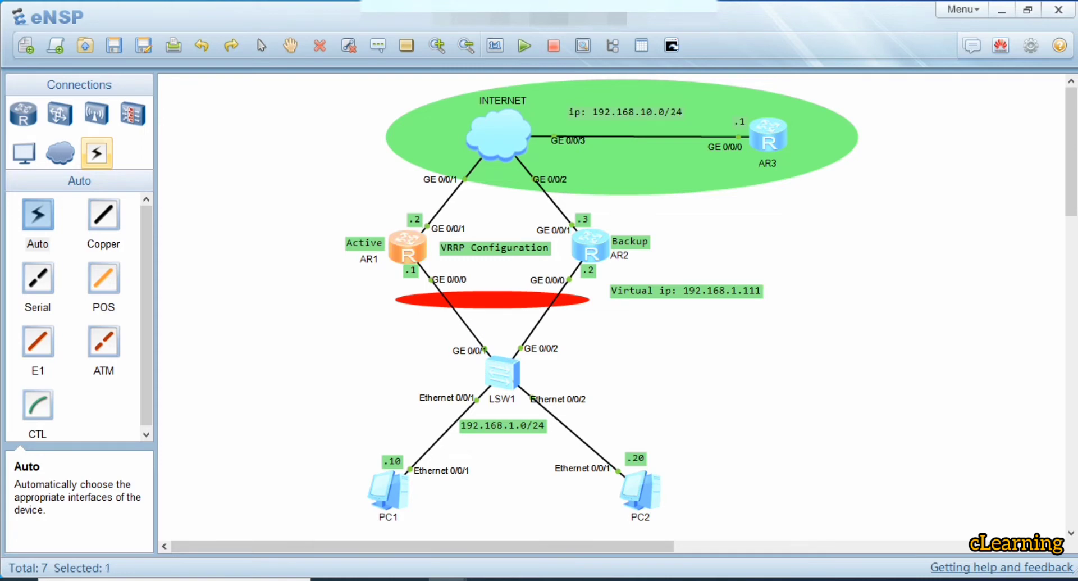
double_click(407, 247)
drag(504, 84, 756, 62)
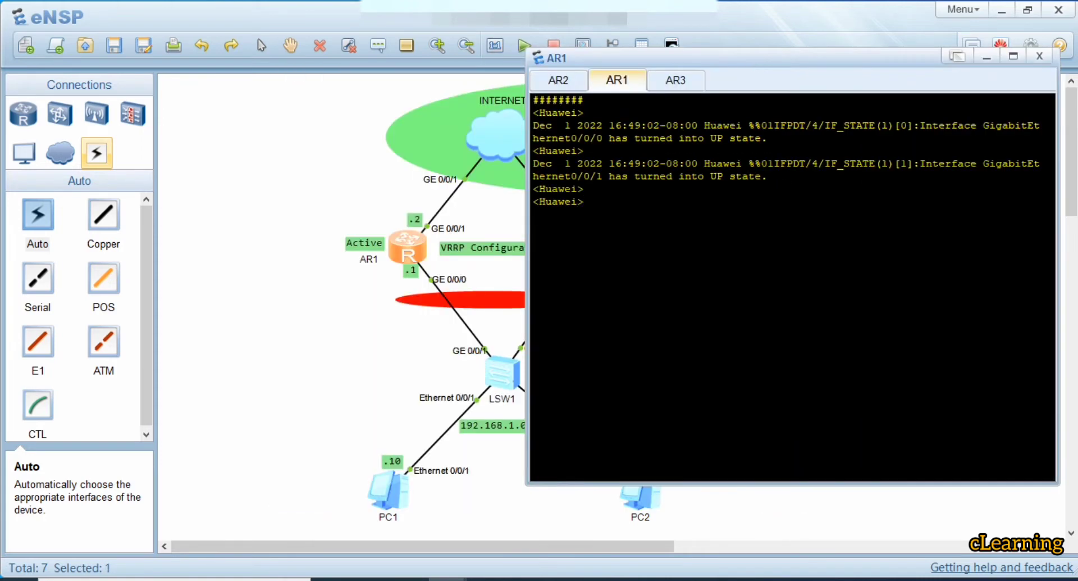
drag(617, 80, 558, 80)
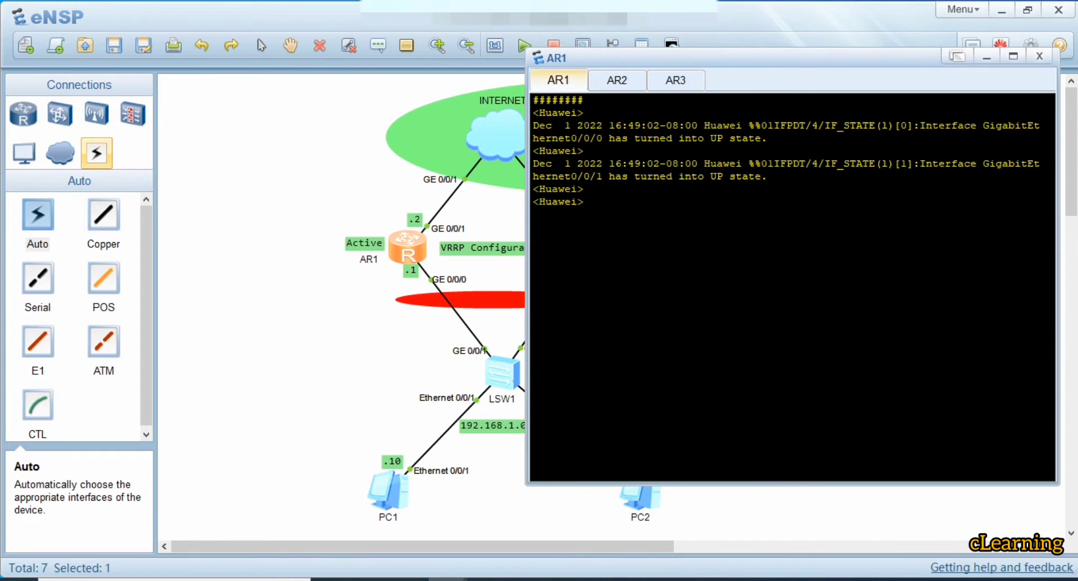
text(sys)
key(Return)
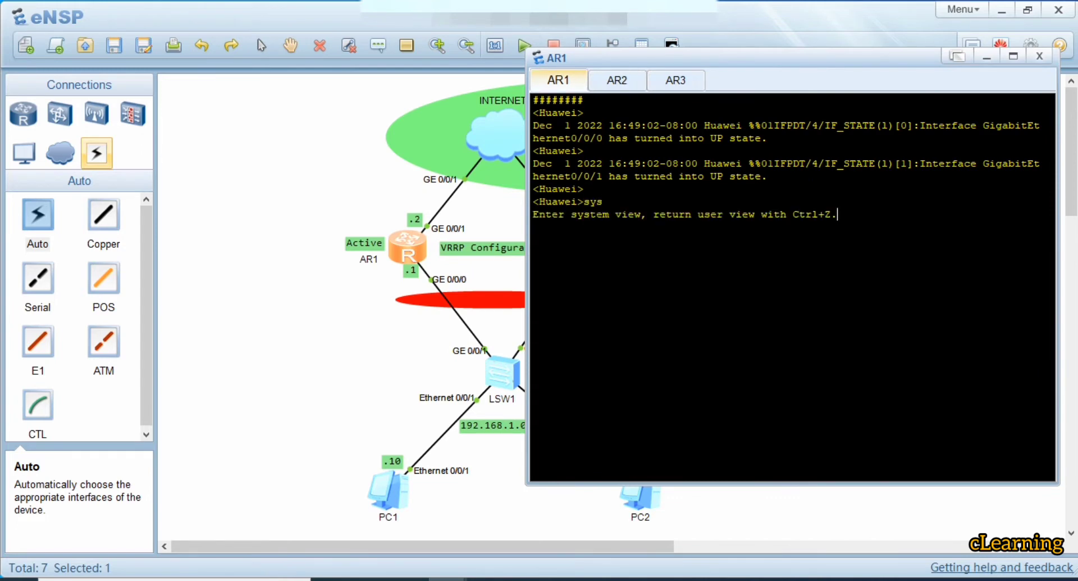
Enter the interface view of GigabitEthernet 0/0/0 on AR1.
text(int)
key(Tab)
text(bg)
key(Tab)
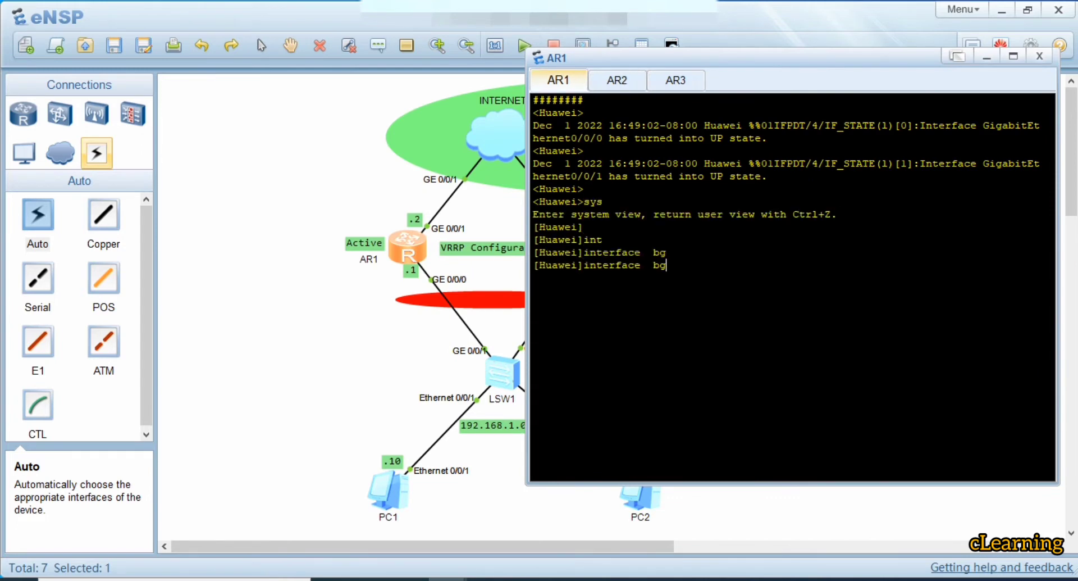
key(BackSpace)
key(BackSpace)
text(g)
key(BackSpace)
text(g)
key(Tab)
text(0)
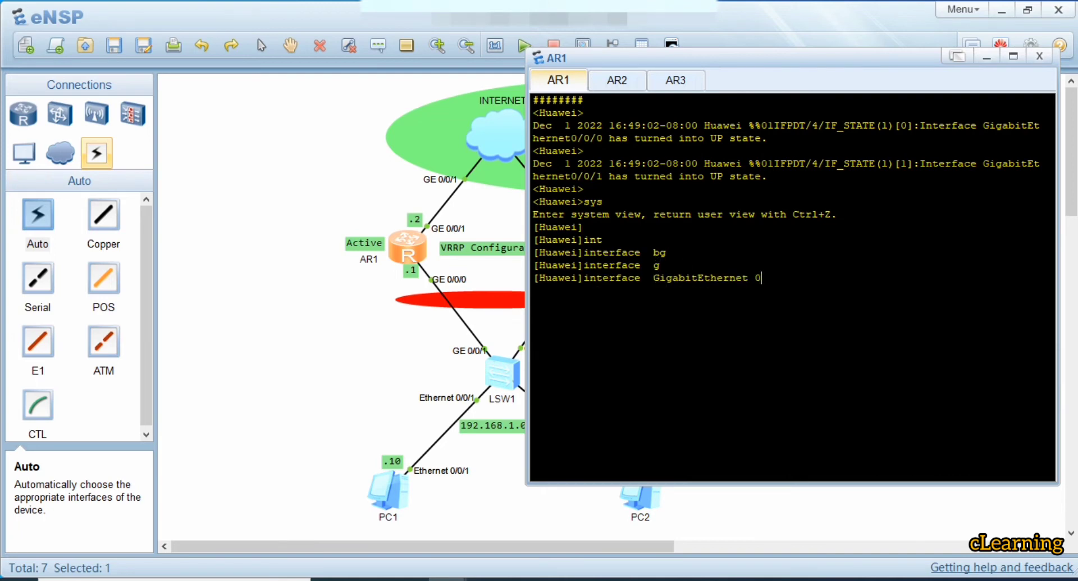
text(/0/0)
key(Return)
Assign IP address 192.168.1.1 with mask length 24 to AR1's GigabitEthernet 0/0/0.
text(ip)
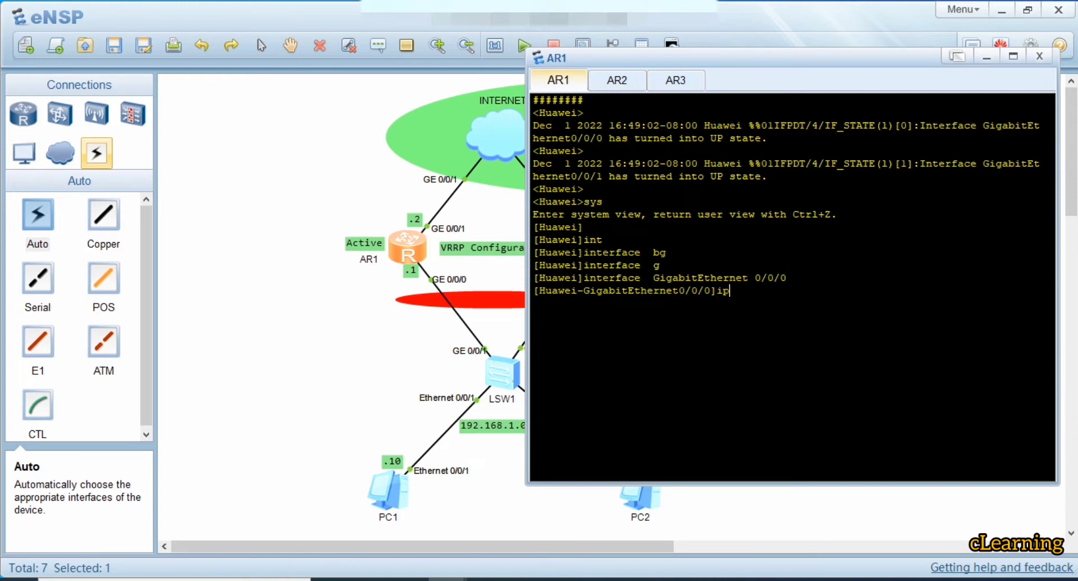
text( ad)
key(Tab)
text(192.)
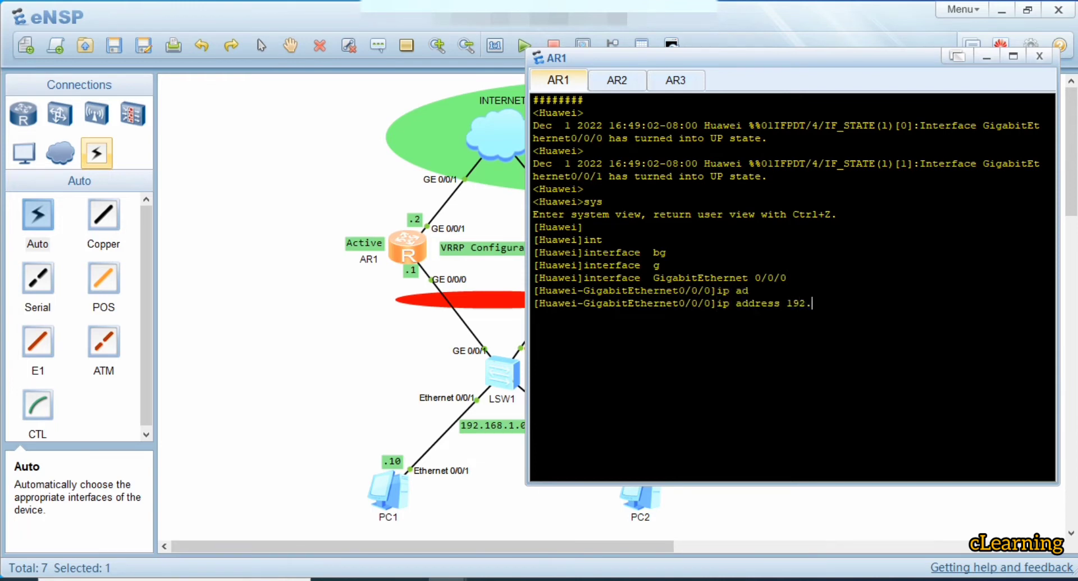
text(168.1.1 24)
key(Return)
key(Return)
key(Return)
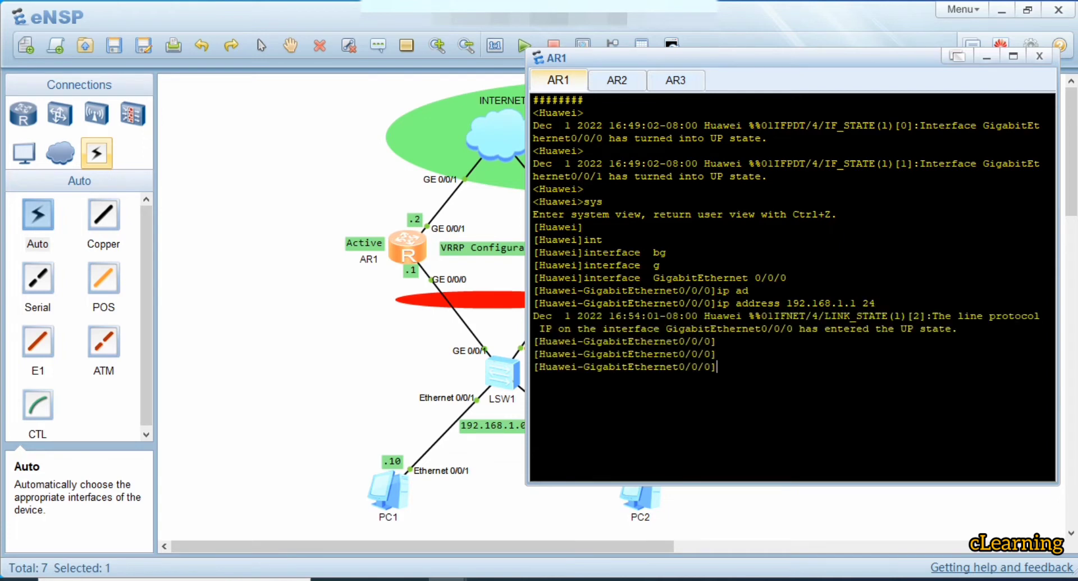
Assign IP address 192.168.10.2 with mask length 24 to AR1's GigabitEthernet 0/0/1.
key(Up)
key(Up)
key(BackSpace)
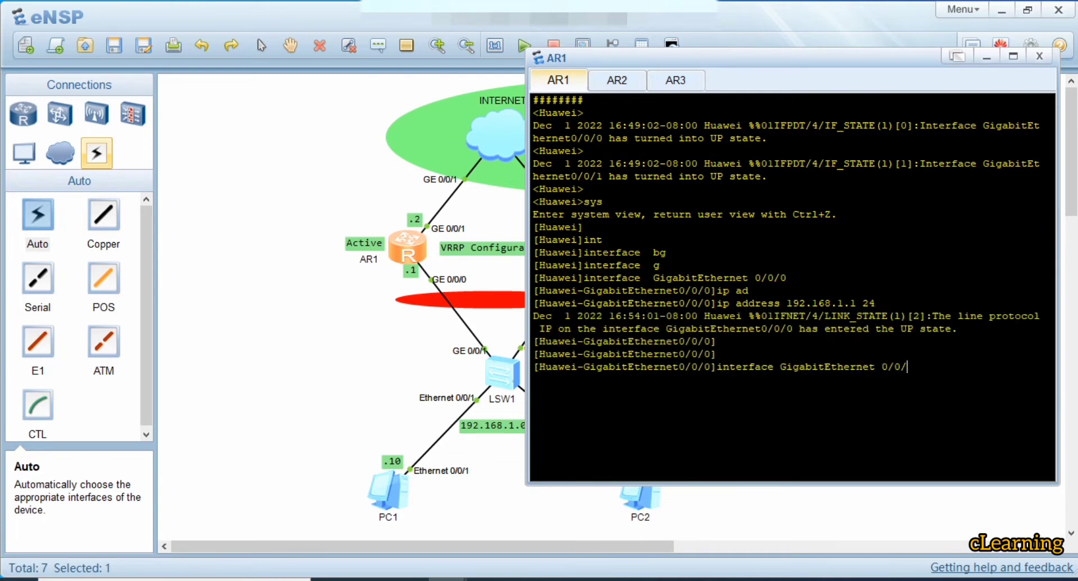
text(1)
key(Return)
text(192)
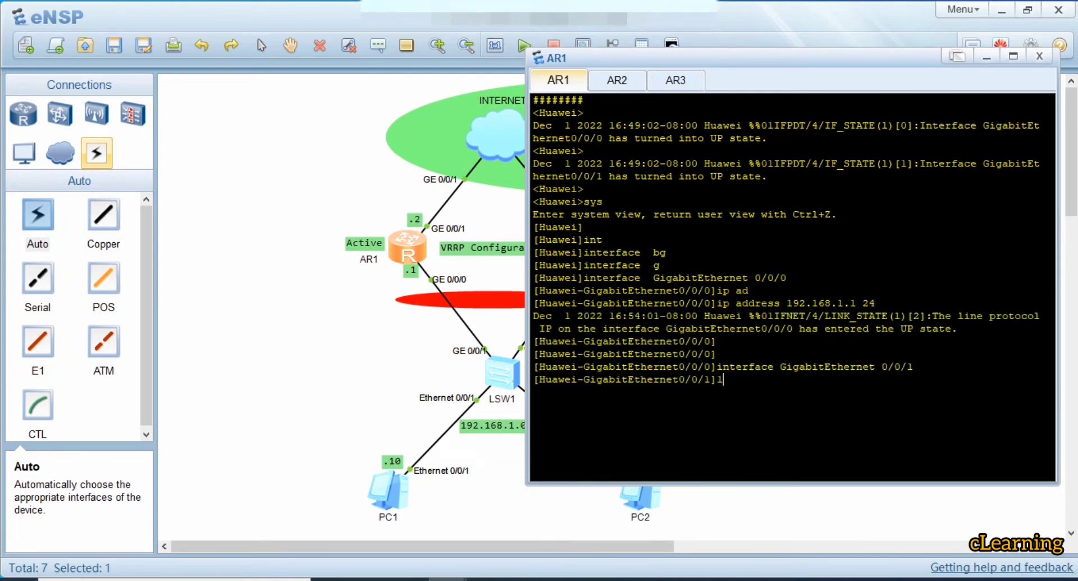
key(BackSpace)
key(BackSpace)
key(BackSpace)
text(ip ad)
key(Tab)
text(192.168)
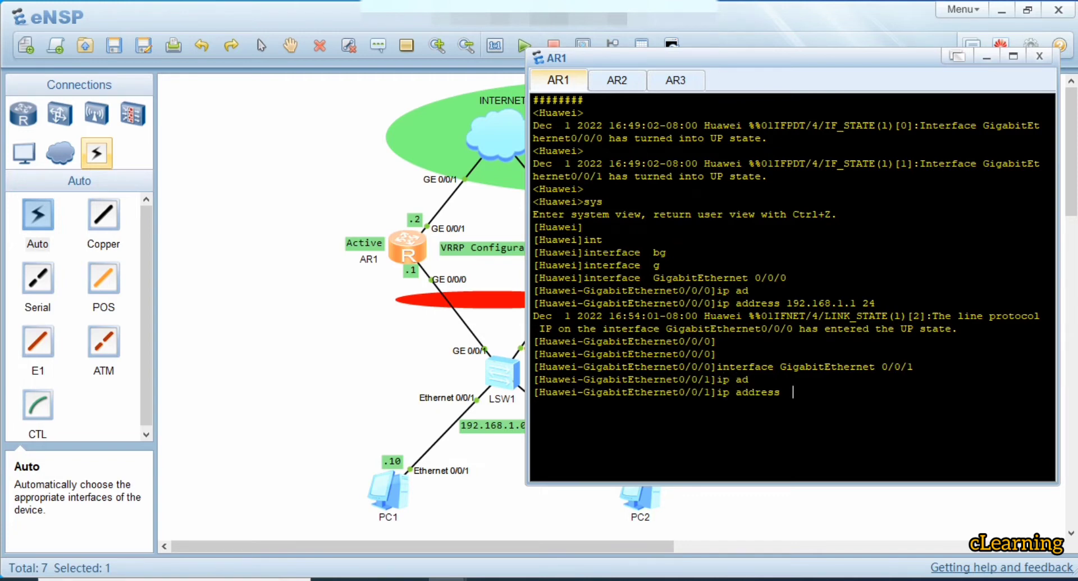
text(.10.2 24)
key(Return)
key(Return)
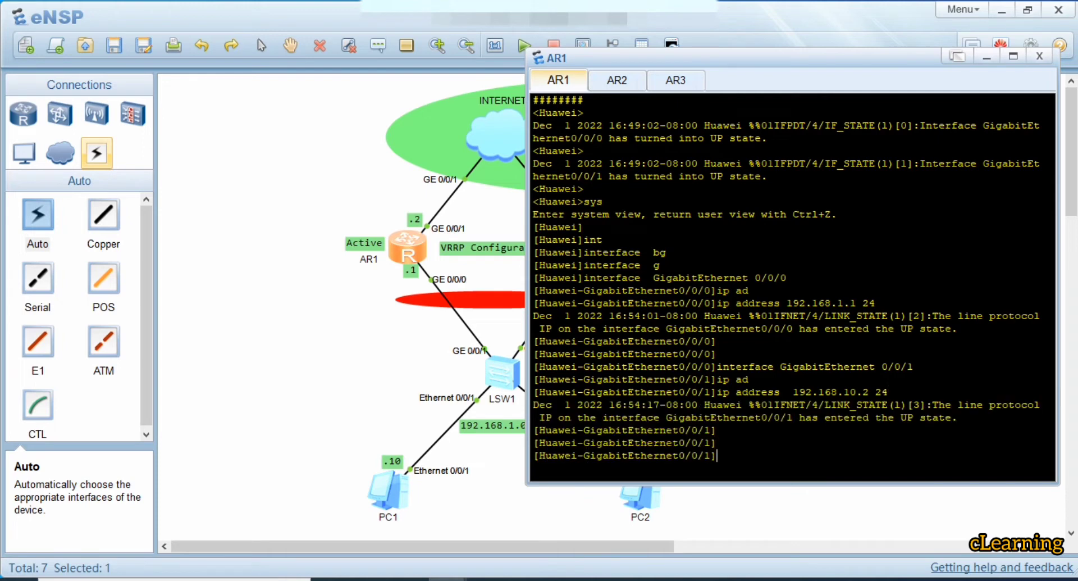
Return AR1 to system view and start a RIP process.
text(q)
key(Return)
key(Return)
key(Return)
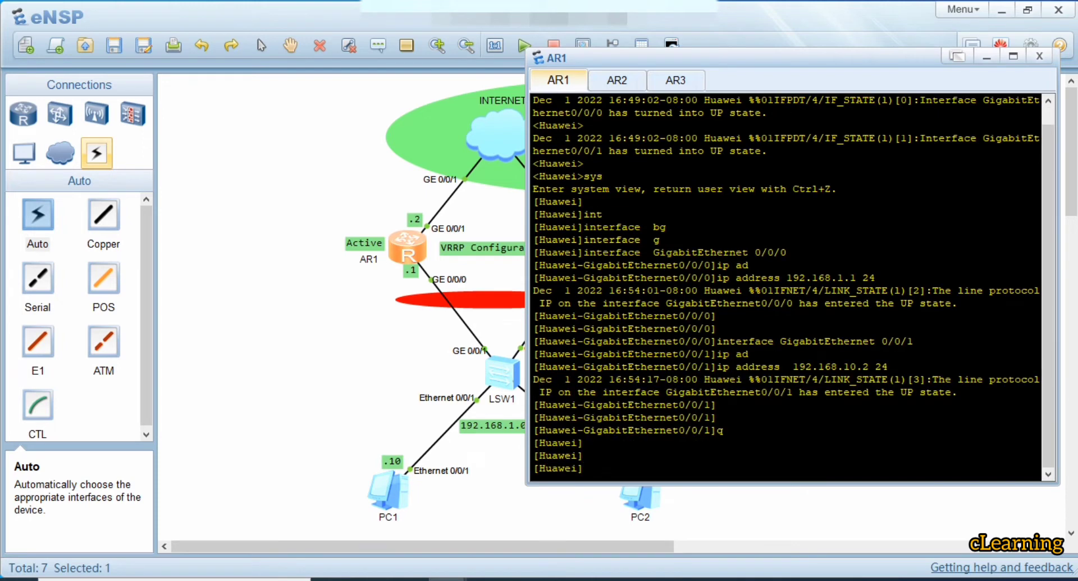
text(ri)
key(Tab)
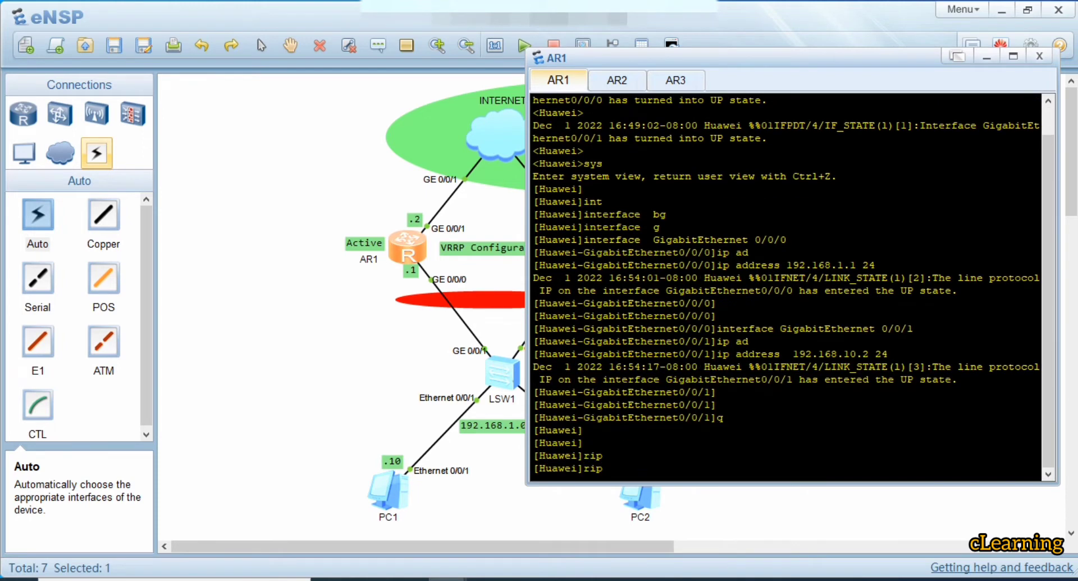
key(Return)
Set the RIP version to 2 on AR1.
text(vrer)
key(Tab)
key(Tab)
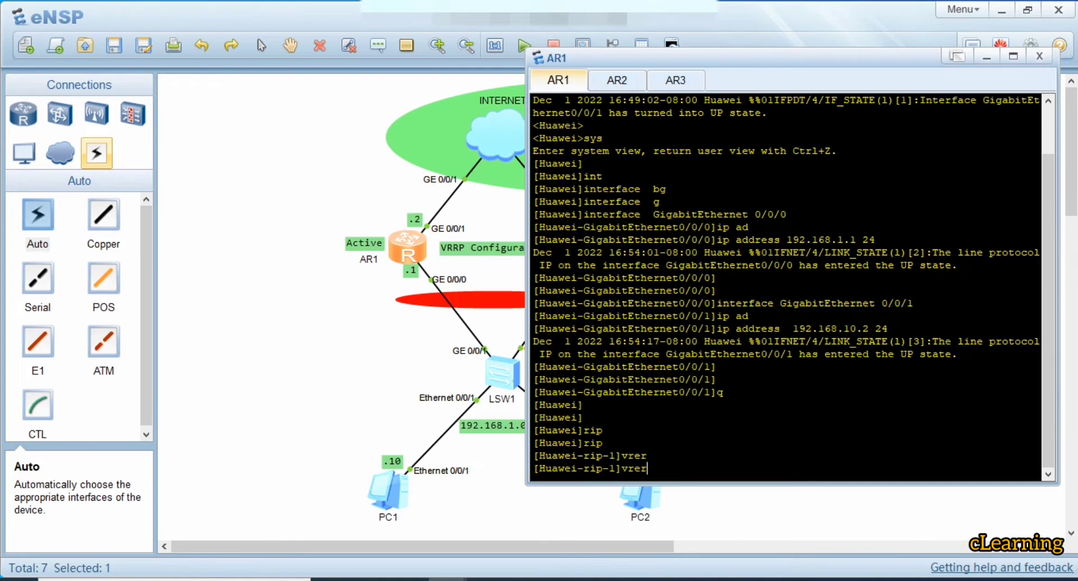
key(BackSpace)
key(BackSpace)
key(BackSpace)
text(er)
key(Tab)
text(2)
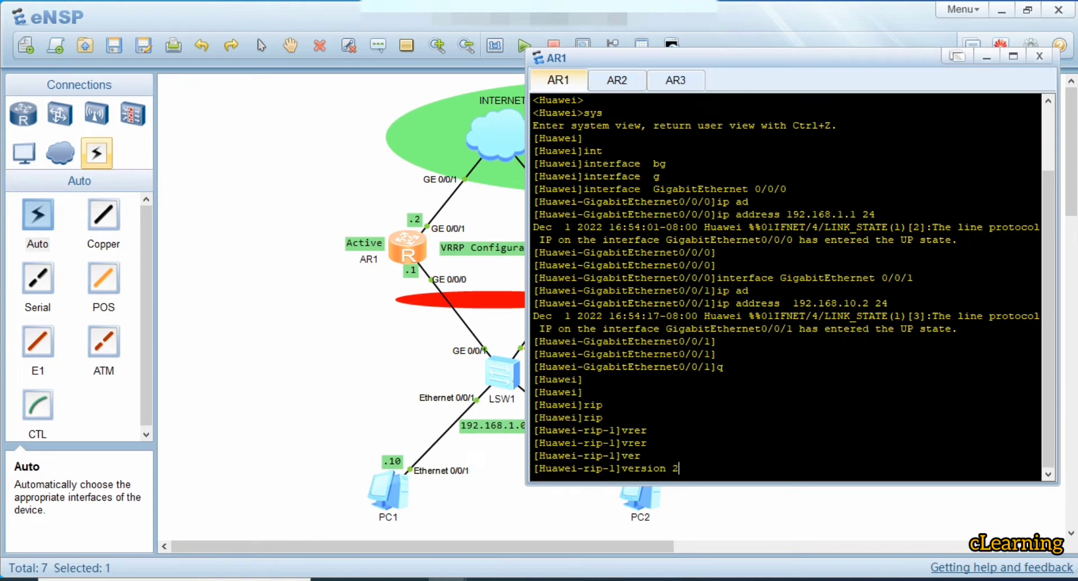
key(Return)
Advertise networks 192.168.1.0 and 192.168.10.0 in AR1's RIP process.
text(n)
key(Tab)
text(192.168)
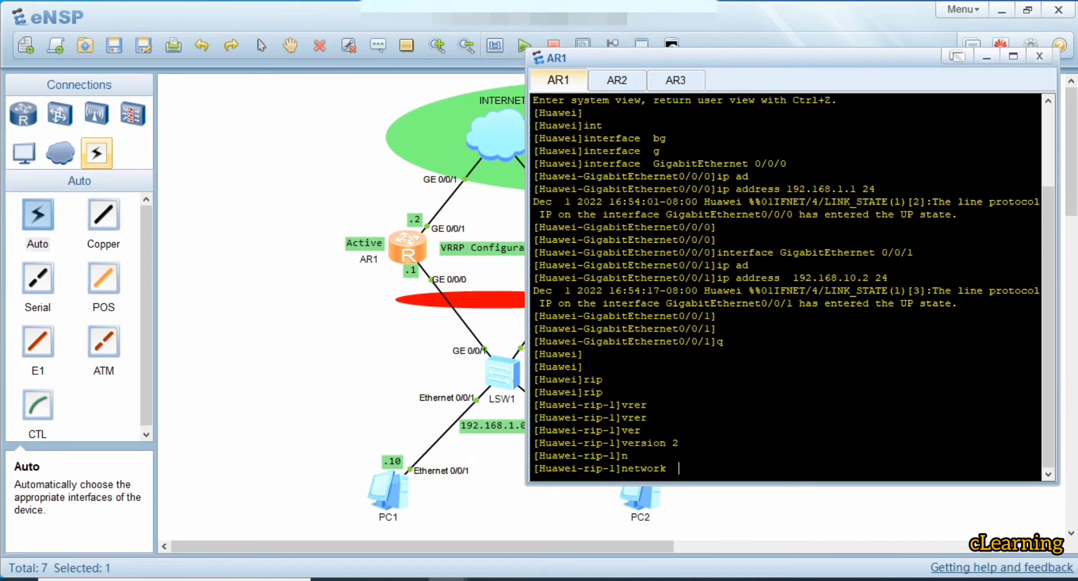
text(.1.0)
key(Return)
key(Up)
key(Left)
key(Left)
text(0)
key(Return)
click(303, 314)
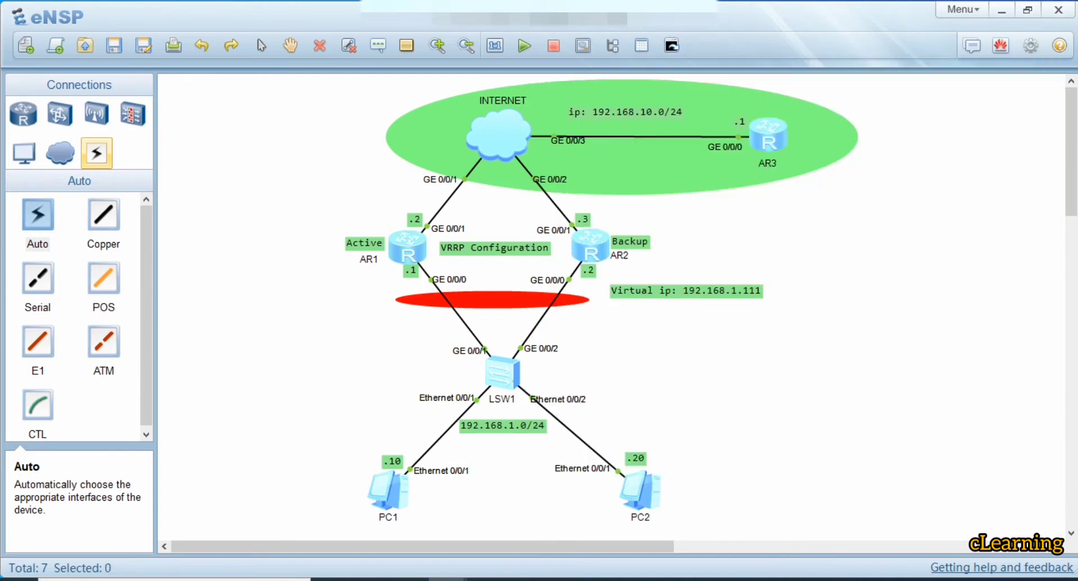
Open the command console of router AR2 and enter the interface view of GigabitEthernet 0/0/0 from system view.
double_click(590, 247)
key(Return)
text(sys)
key(Return)
text(int)
key(Tab)
text(g)
key(Tab)
text(0/0/0)
key(Return)
click(292, 337)
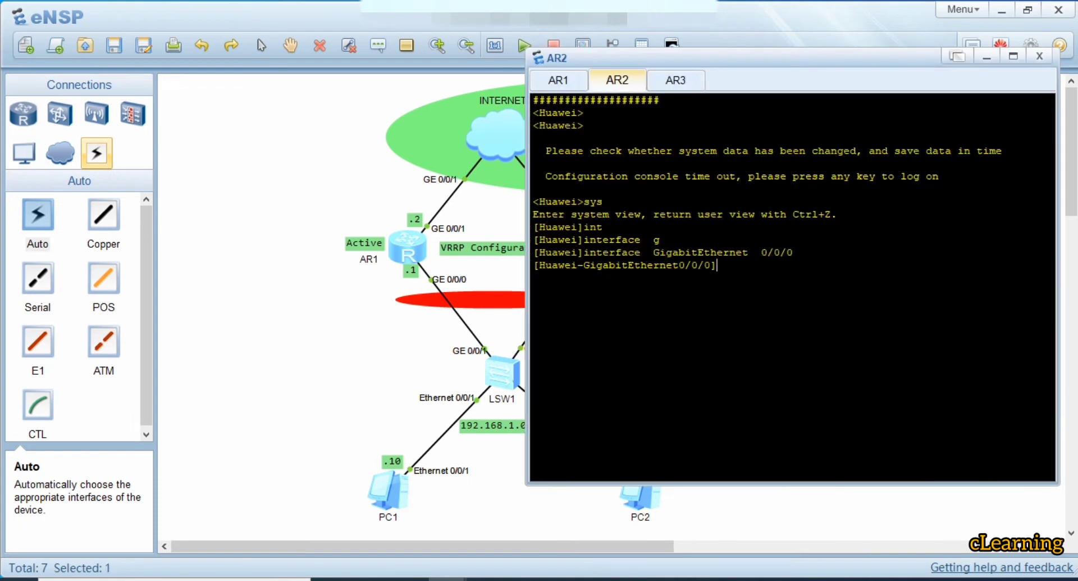
Assign IP address 192.168.1.2 with mask length 24 to AR2's GigabitEthernet 0/0/0.
drag(652, 58, 757, 65)
text(ip ad)
key(Tab)
text(192.168.)
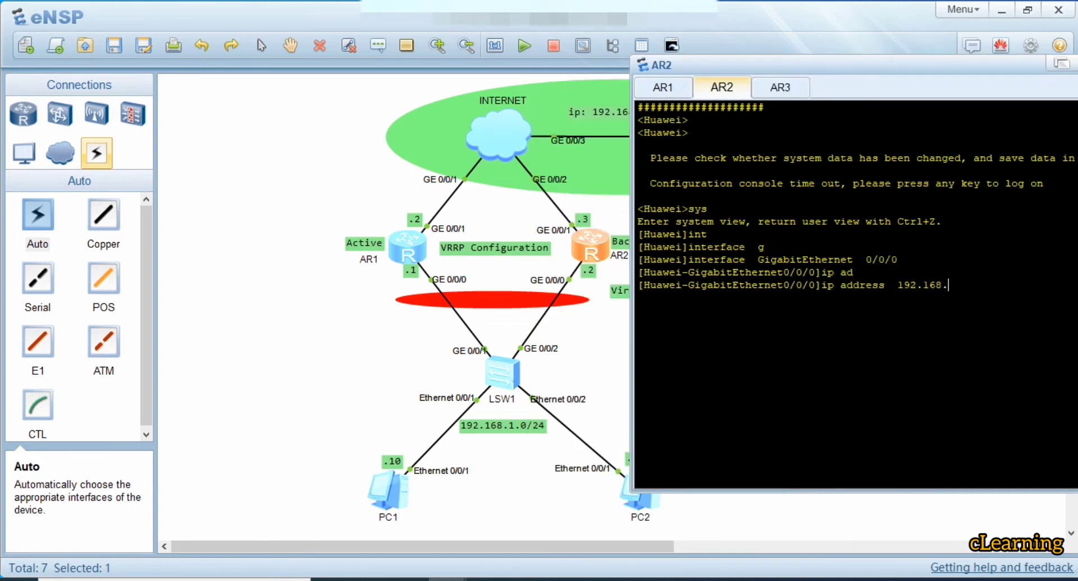
text(1.2 24)
key(Return)
Assign IP address 192.168.10.3 with mask length 24 to AR2's GigabitEthernet 0/0/1.
key(Up)
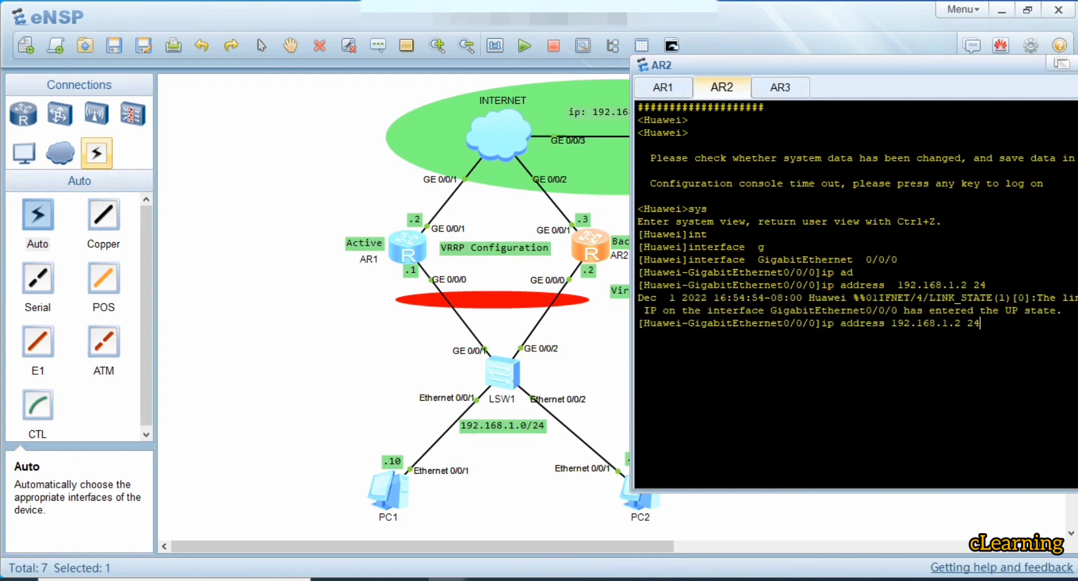
key(Up)
key(BackSpace)
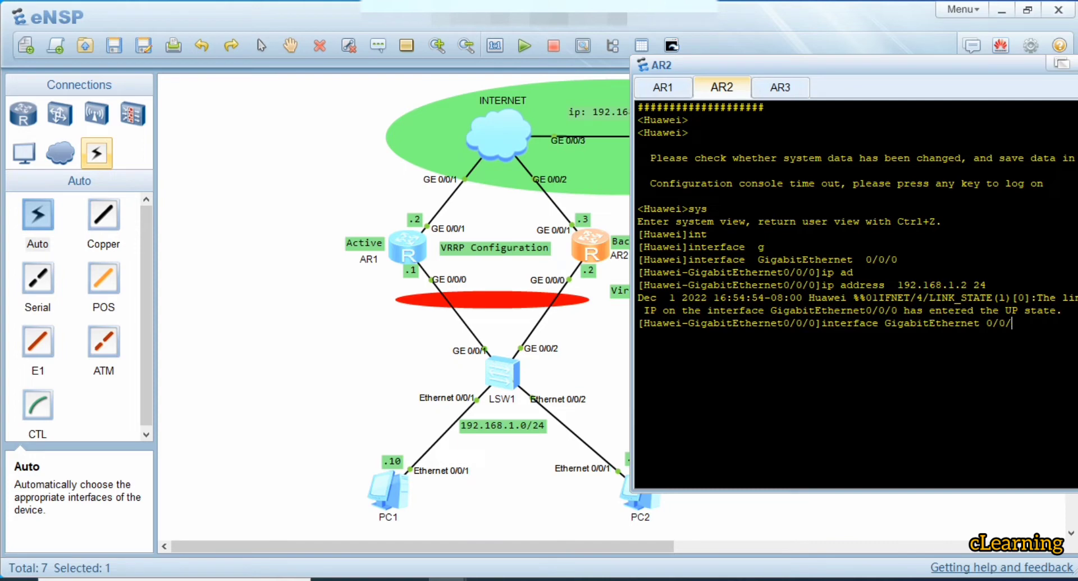
text(1)
key(Return)
text(ip ad)
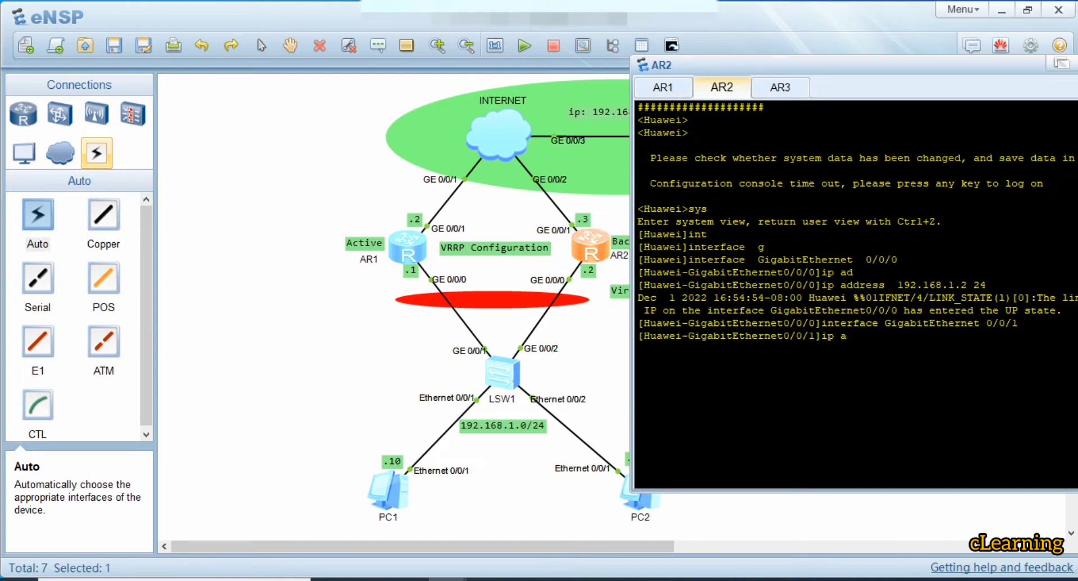
key(Tab)
text(192.1)
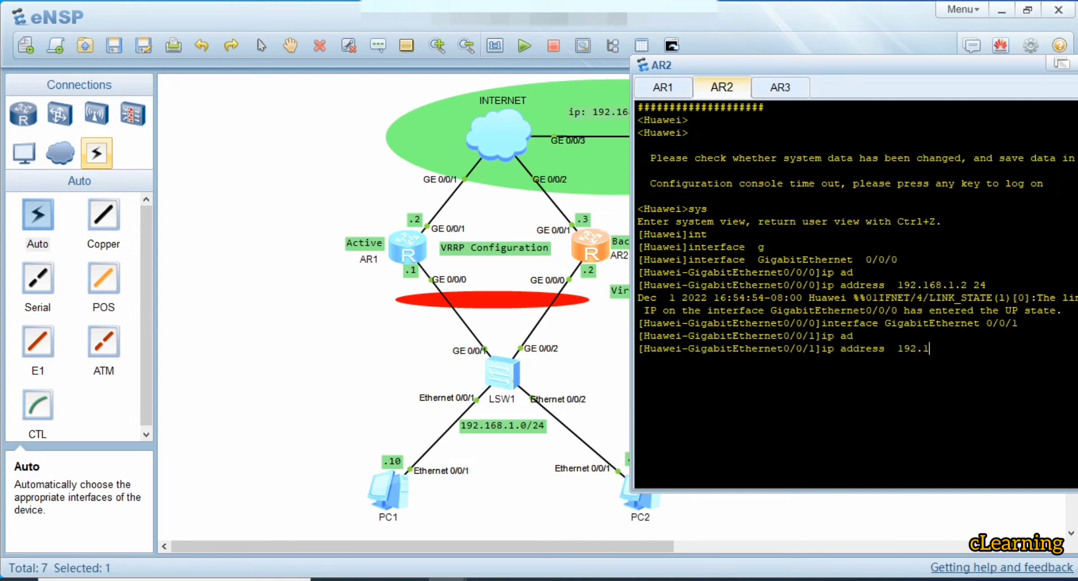
text(68.10.3 24)
key(Return)
key(Return)
Return AR2 to system view and start a RIP process.
text(q)
key(Return)
key(Return)
key(Return)
text(ri)
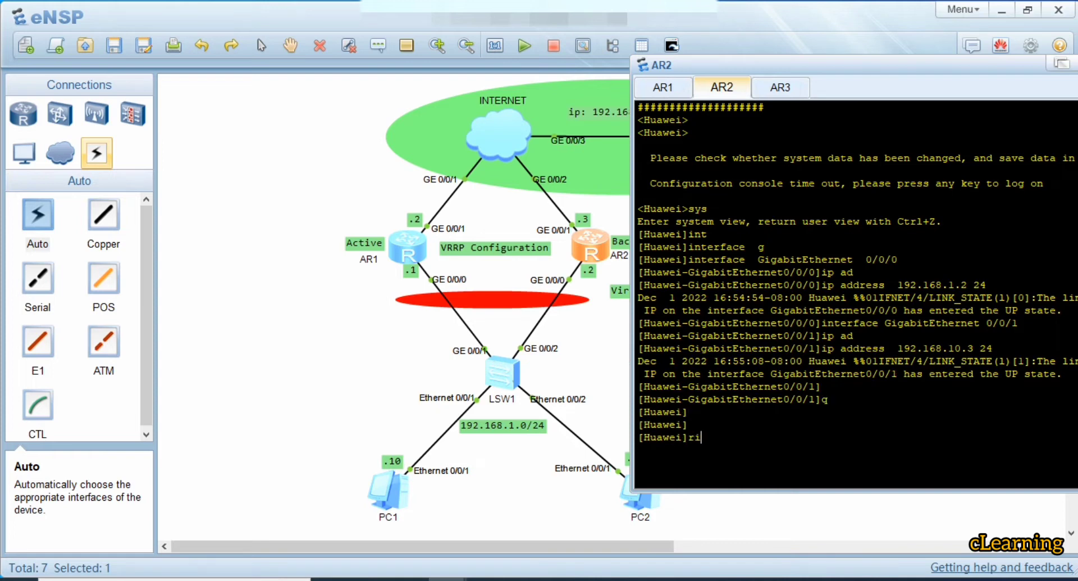
key(Tab)
key(Return)
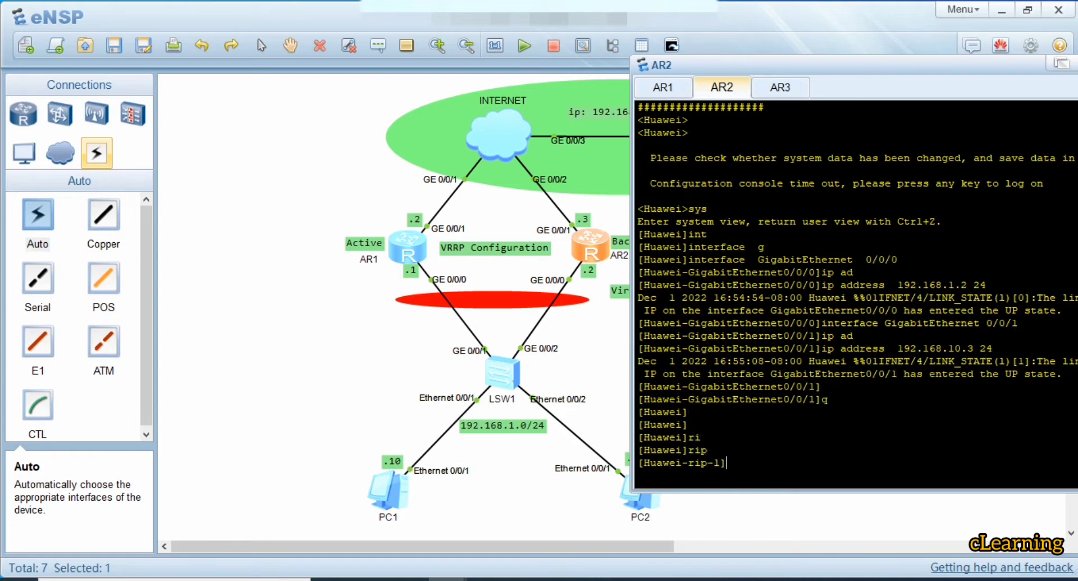
key(Return)
key(Return)
Set the RIP version to 2 on AR2.
text(ver)
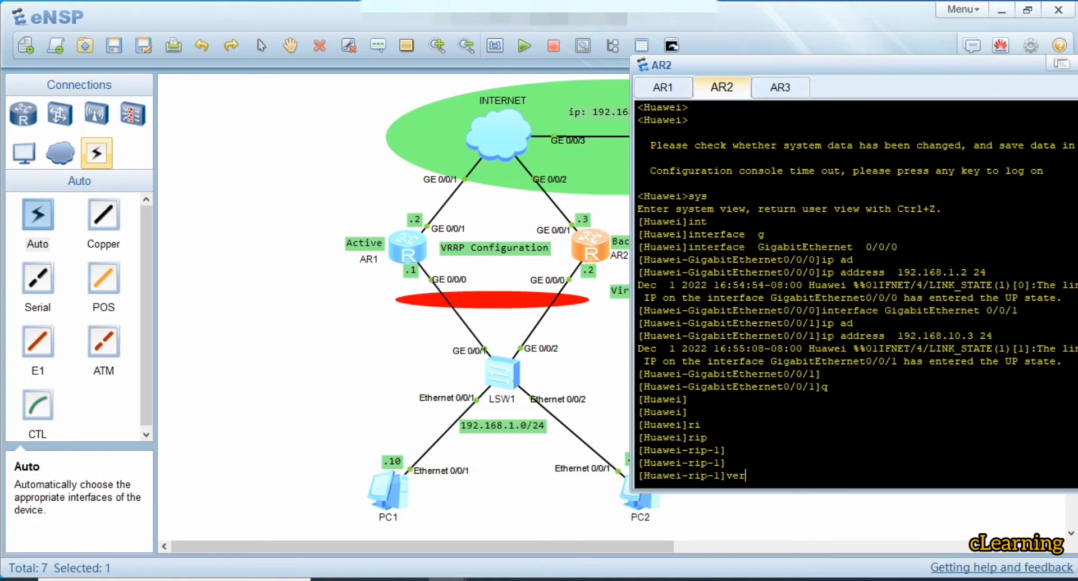
key(Tab)
text(2)
key(Return)
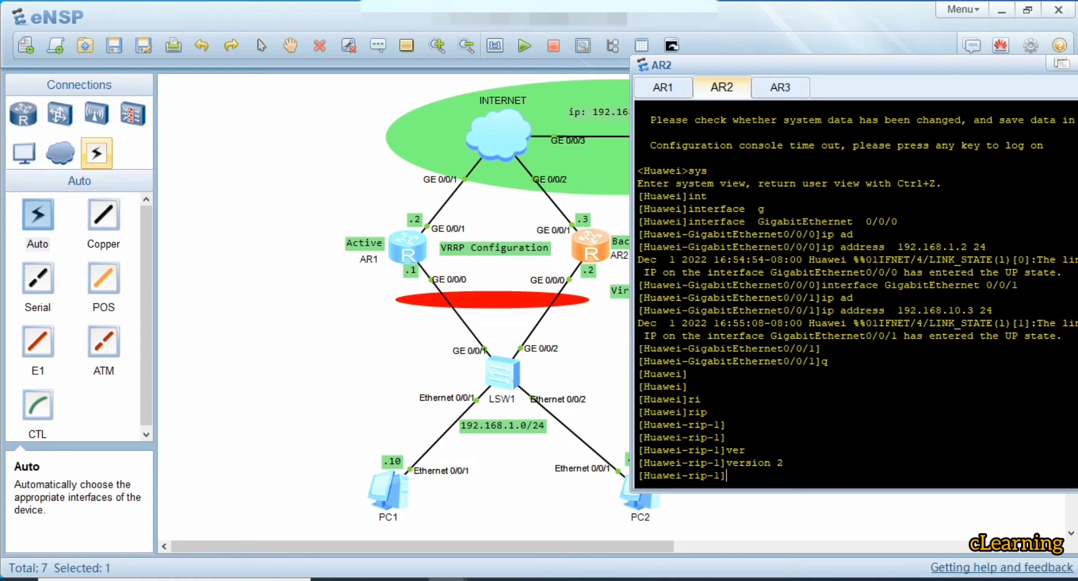
Advertise networks 192.168.1.0 and 192.168.10.0 in AR2's RIP process.
text(n)
key(Tab)
text(192.168.1.0)
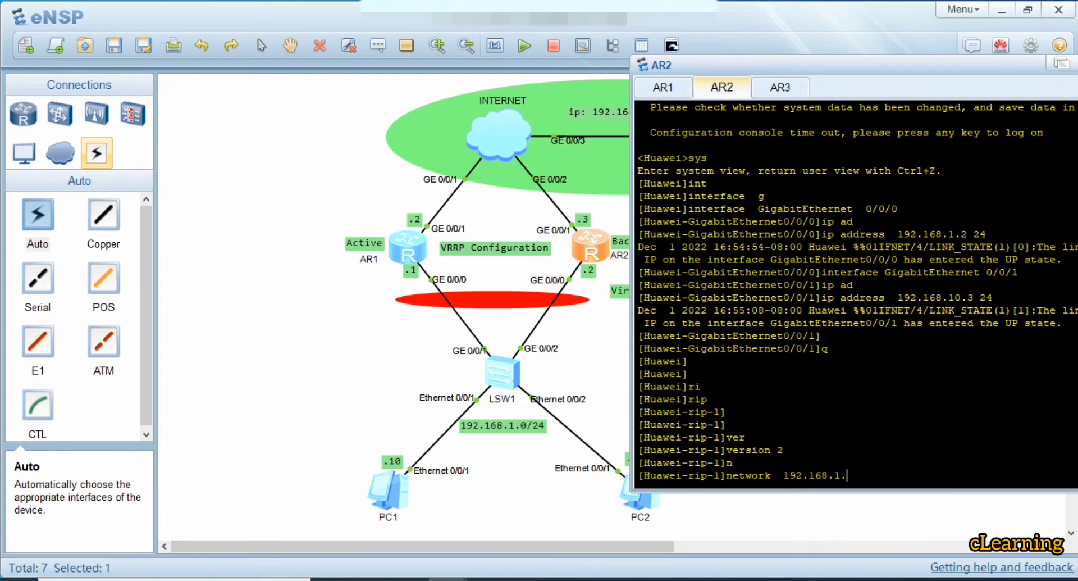
key(Return)
key(Up)
key(Left)
key(Left)
text(0)
key(Return)
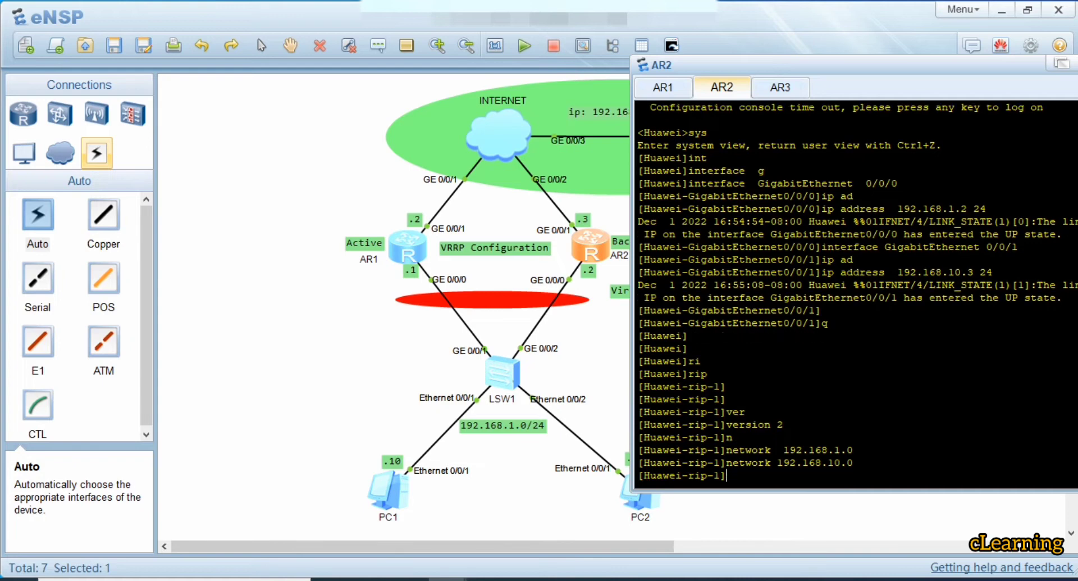
Open AR3's console and log on to its timed-out session.
click(594, 341)
double_click(768, 136)
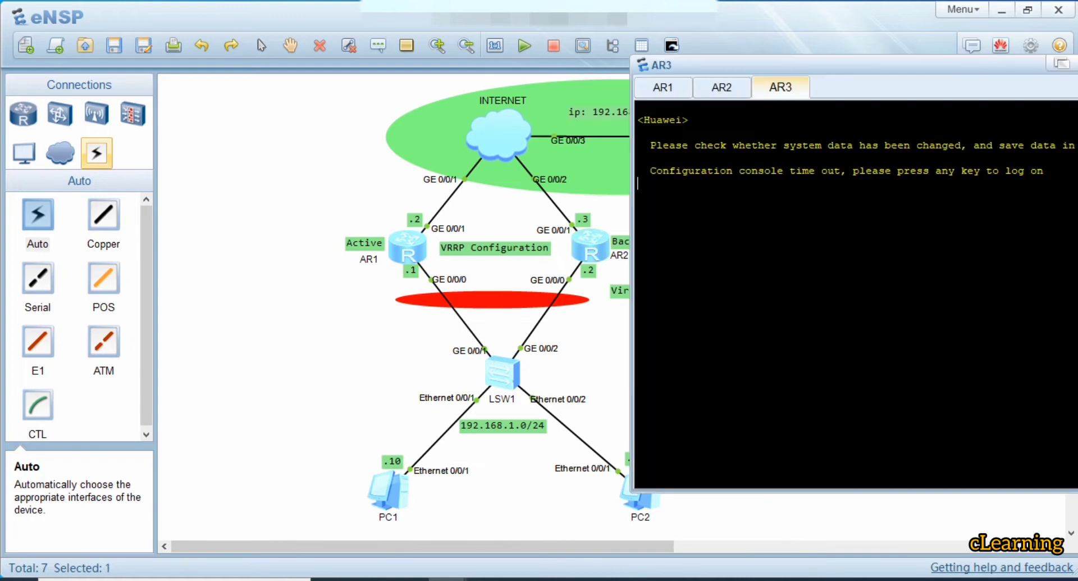
key(Return)
key(Return)
text(int)
key(Tab)
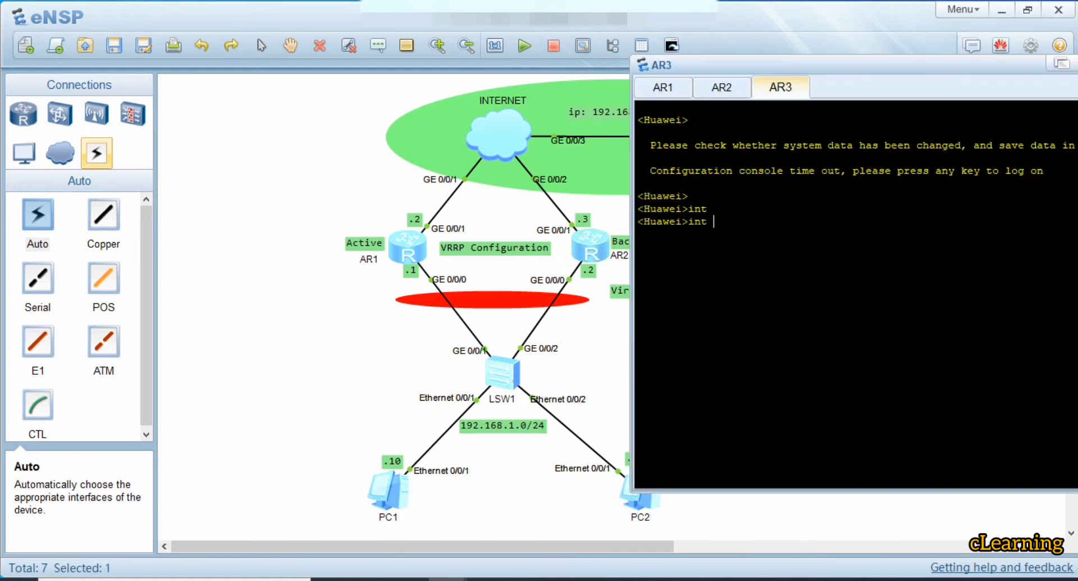
text(g)
key(Tab)
text(0/0/0)
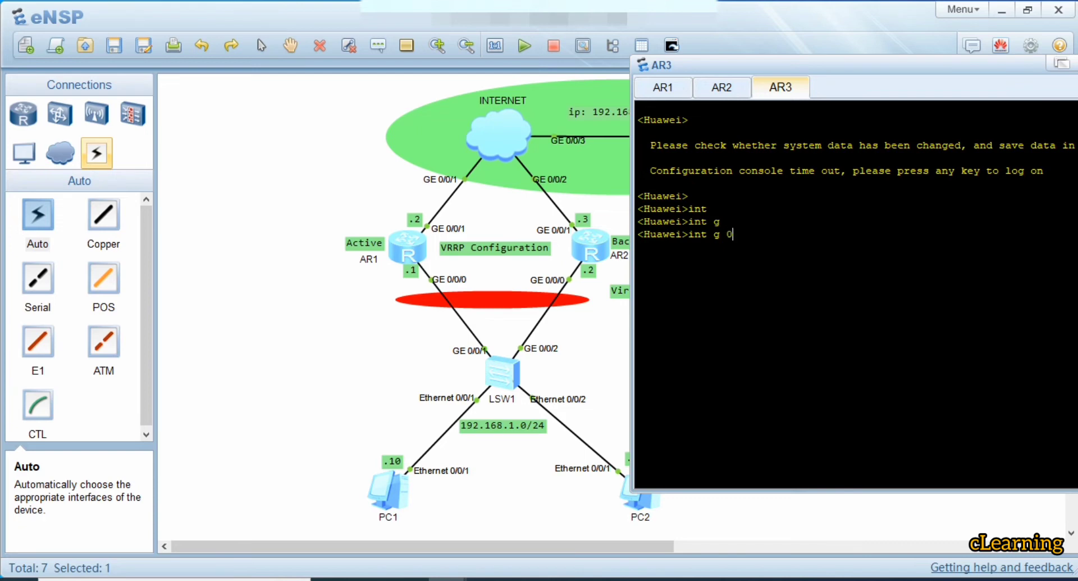
key(BackSpace)
key(BackSpace)
key(BackSpace)
key(BackSpace)
key(BackSpace)
key(BackSpace)
key(BackSpace)
key(BackSpace)
key(BackSpace)
key(BackSpace)
key(BackSpace)
Enter system view on AR3 and open the configuration of GigabitEthernet 0/0/0.
text(sys)
key(Return)
key(Return)
text(int)
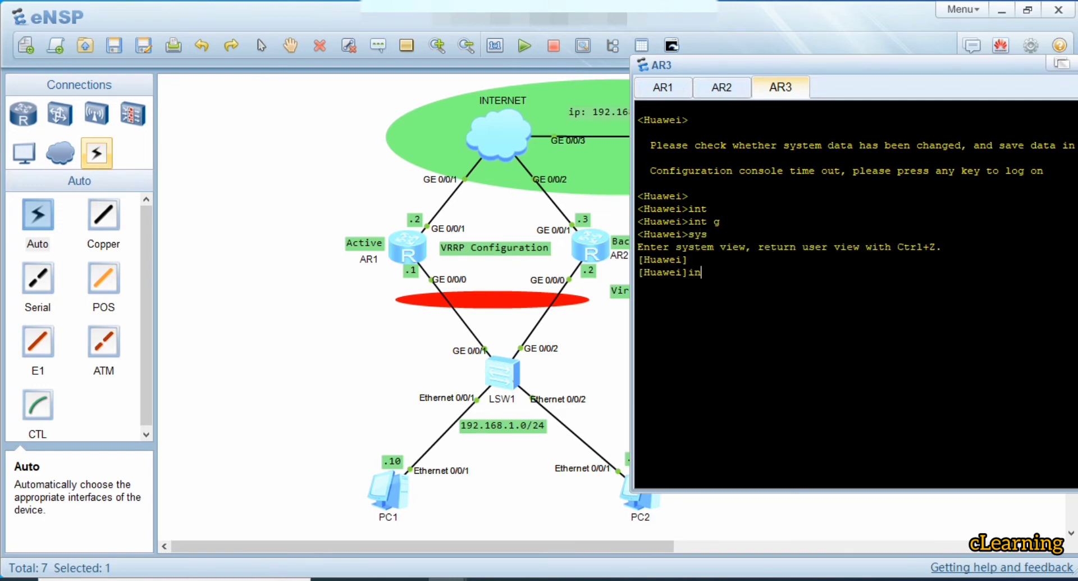
key(Tab)
text(g)
key(Tab)
text(0/0/0)
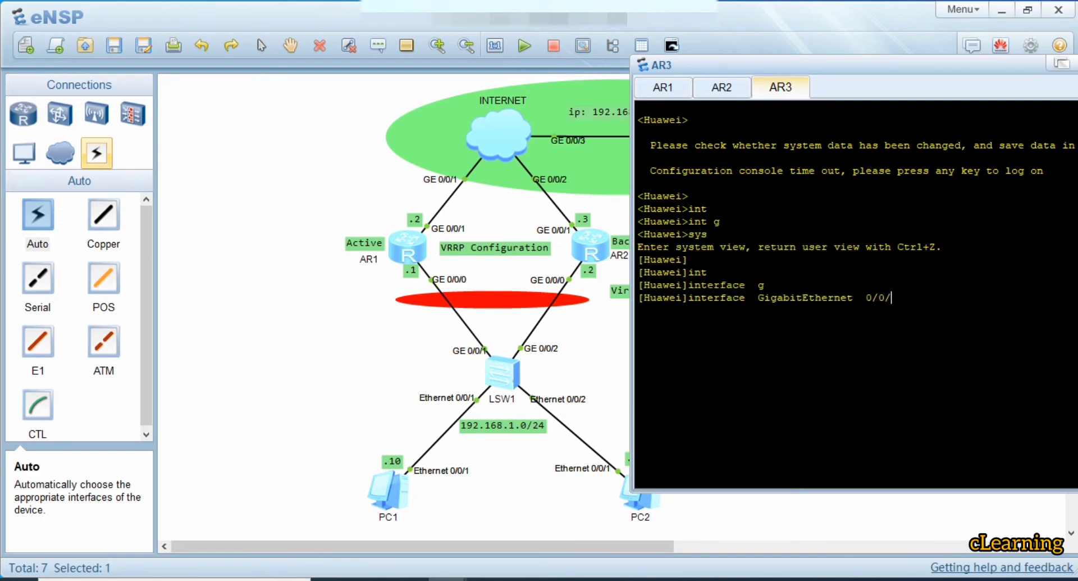
key(Return)
Assign IP address 192.168.10.1 with mask length 24 to AR3's GigabitEthernet 0/0/0.
text(ip ad)
key(Tab)
text(192.168)
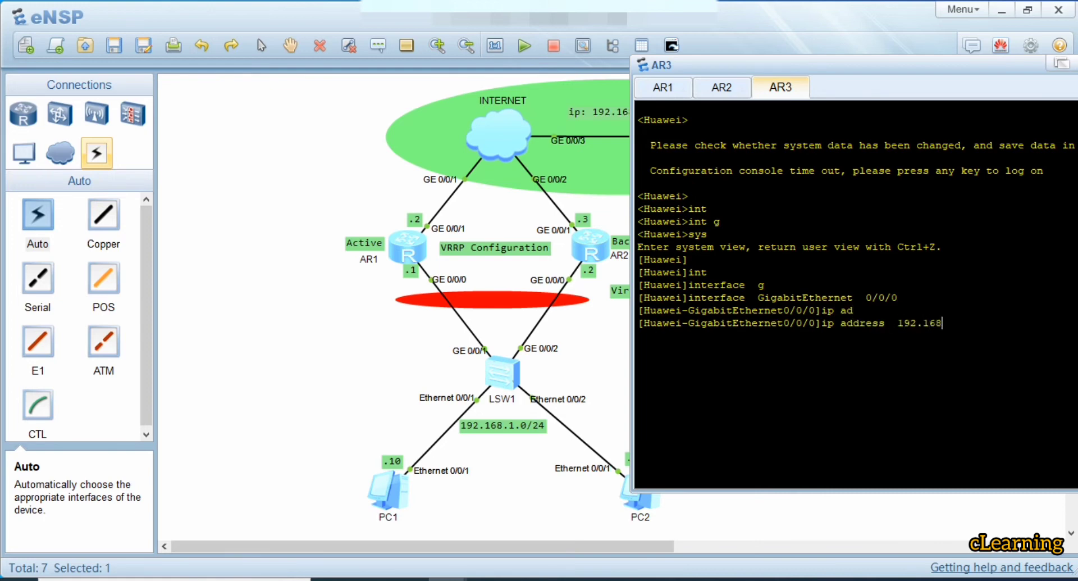
text(.10.1)
drag(704, 67, 757, 121)
text(24)
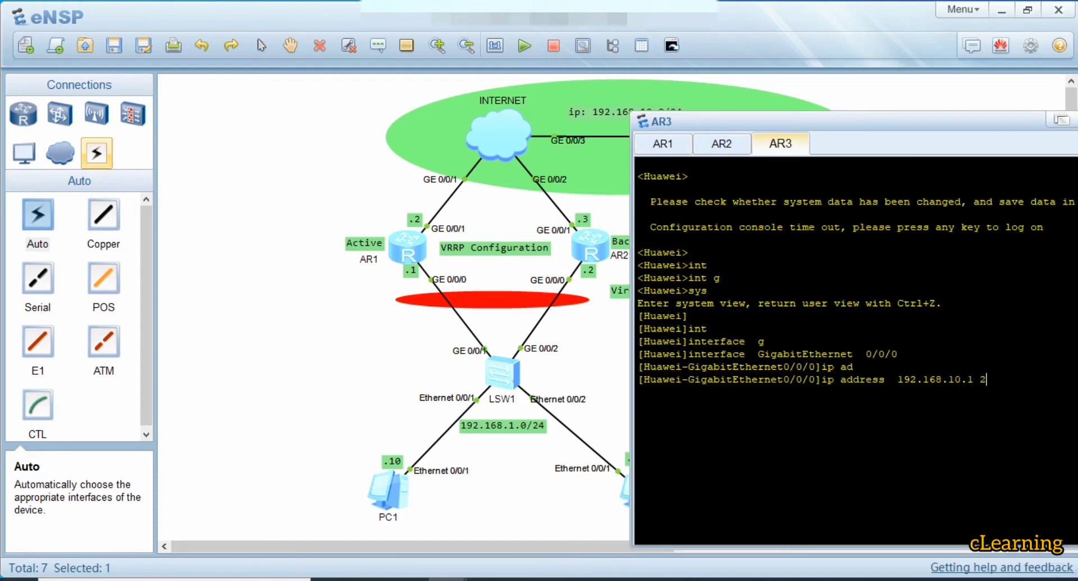
key(Return)
key(Return)
key(Return)
Return AR3 to system view and start a RIP process with version 2.
text(q)
key(Return)
key(Return)
key(Return)
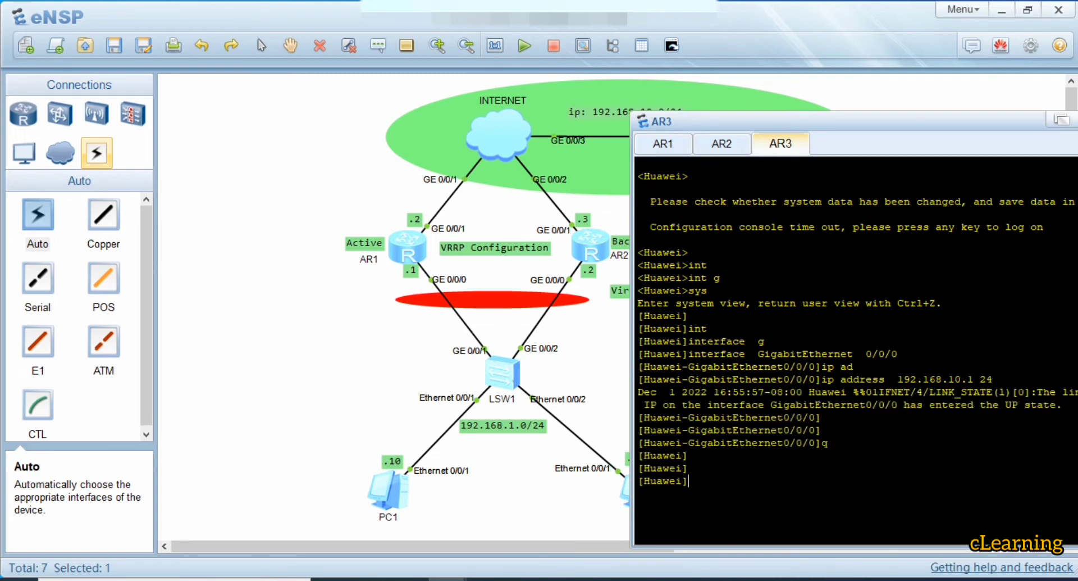
text(rip)
key(Return)
text(vers)
key(Tab)
text(2)
key(Return)
Advertise network 192.168.10.0 in AR3's RIP process.
text(ip)
key(BackSpace)
key(BackSpace)
text(n)
key(Tab)
text(192.168.10.0)
key(Return)
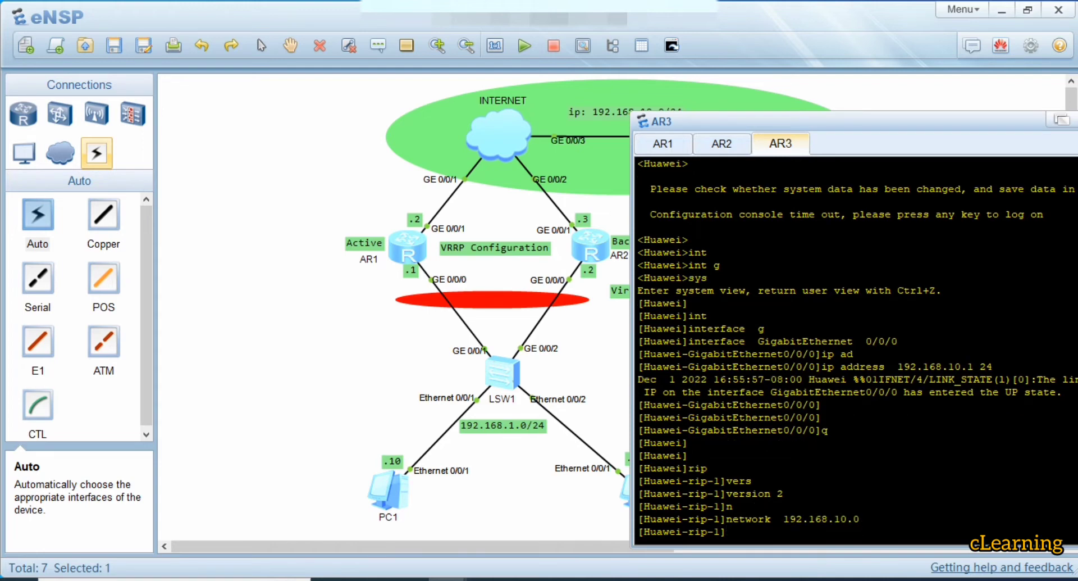
Shift the .1 label under AR1 slightly down and reopen AR1's console.
click(591, 349)
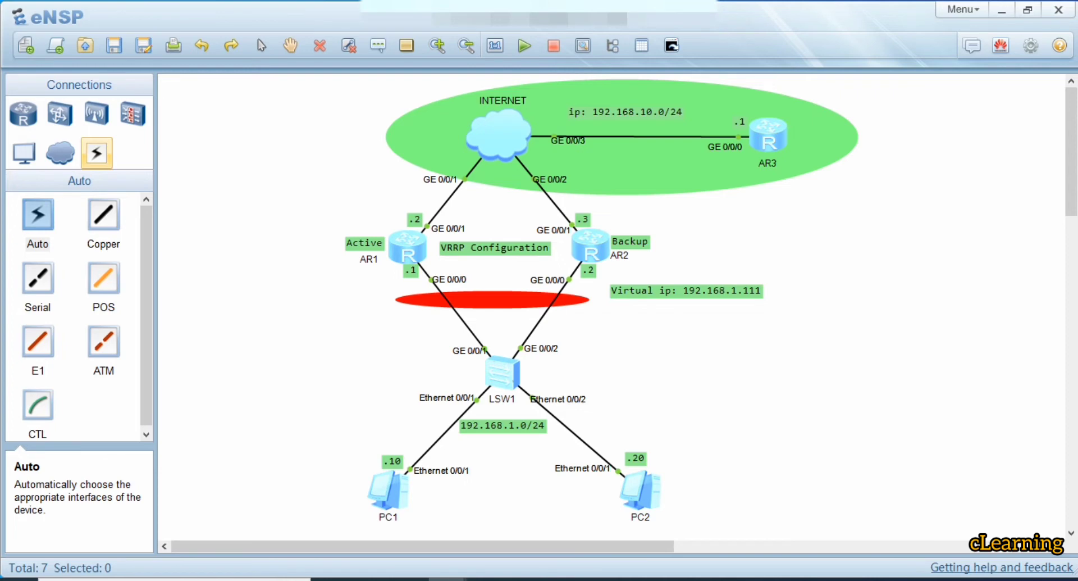
drag(411, 270, 411, 275)
double_click(408, 247)
drag(725, 123, 698, 49)
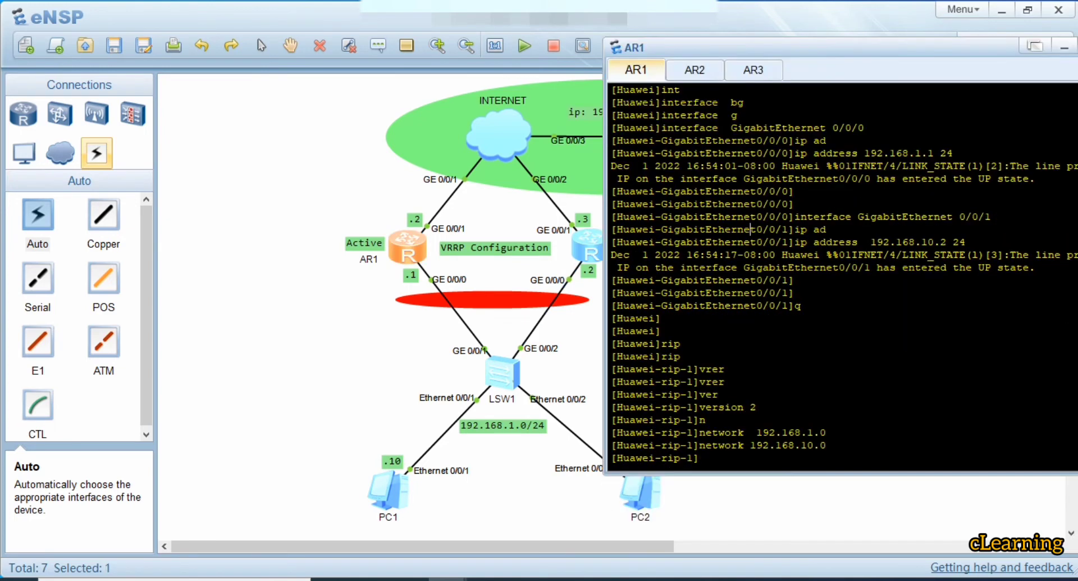
Leave the RIP process on AR1 and enter the configuration of GigabitEthernet 0/0/0.
key(Return)
key(Return)
text(q)
key(Return)
key(Return)
key(Return)
text(int)
key(Tab)
text(g)
key(Tab)
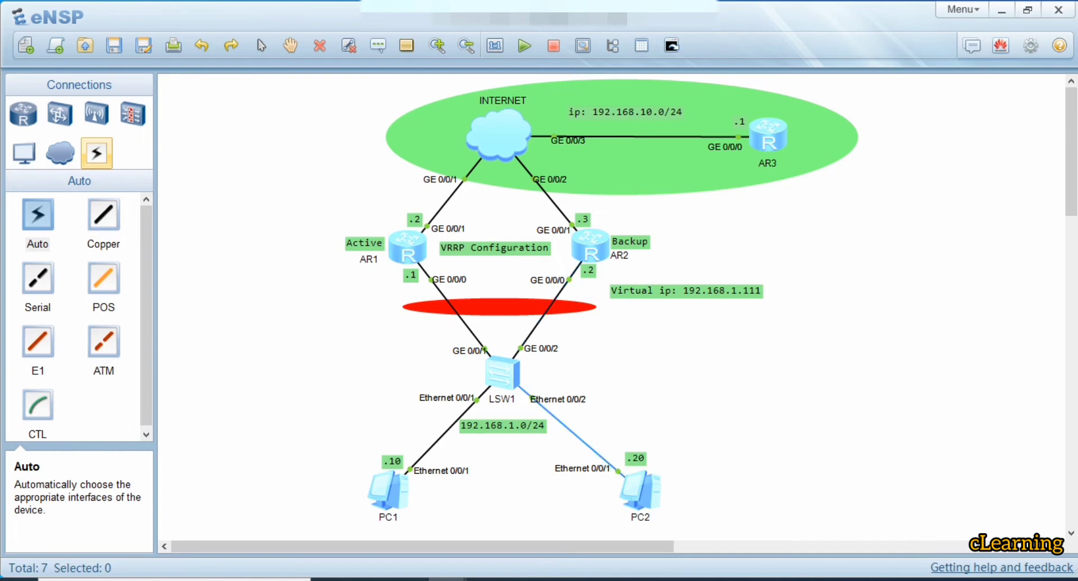
double_click(407, 247)
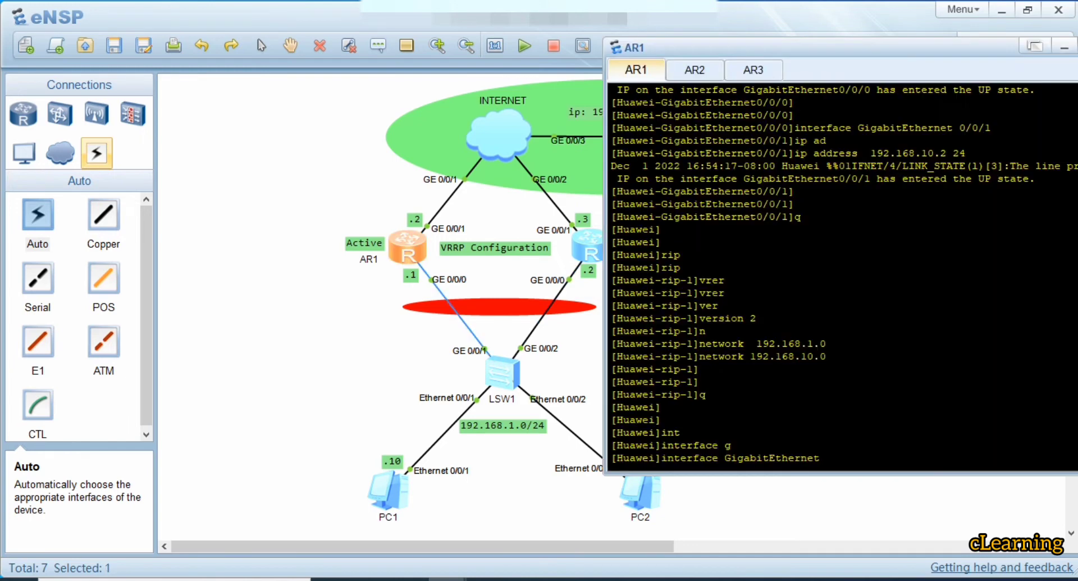
text(0/0/0)
key(Return)
Create VRRP group 1 with virtual IP 192.168.1.111 on AR1's GigabitEthernet 0/0/0.
text(ip)
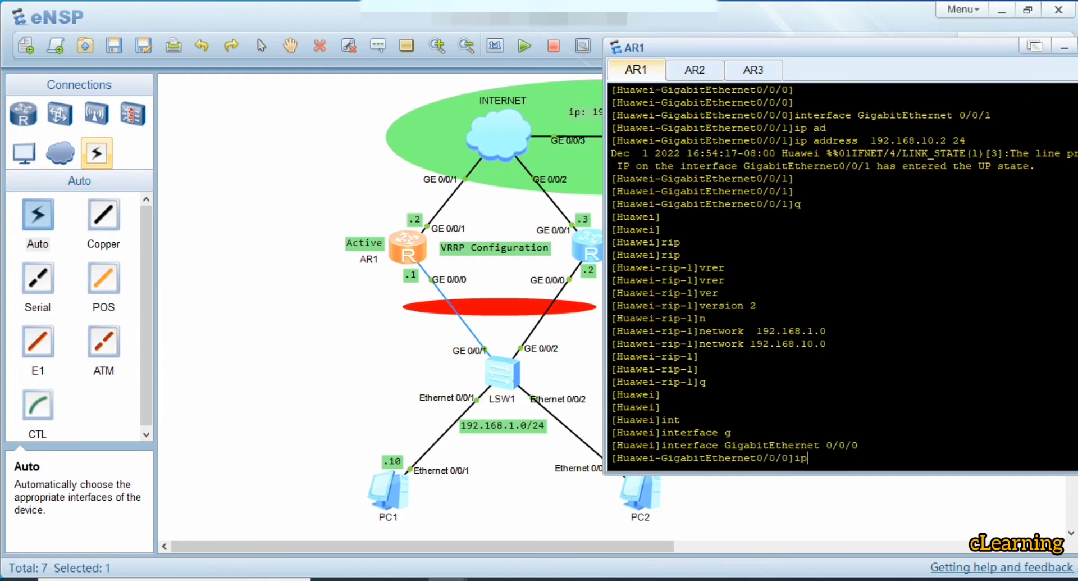
key(BackSpace)
key(BackSpace)
text(vrrp vr)
key(Tab)
text(vr)
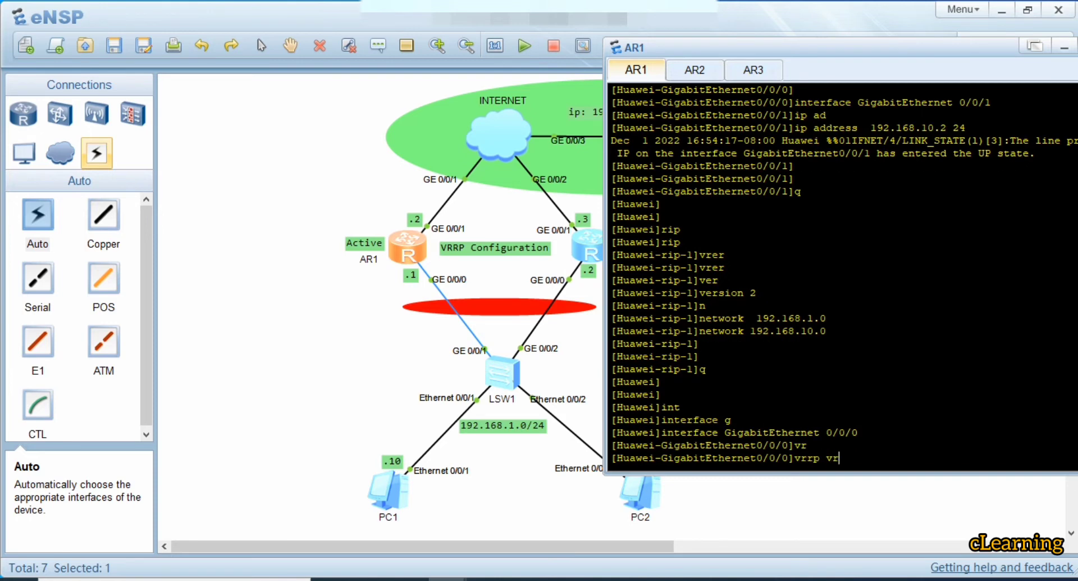
key(Tab)
text(1)
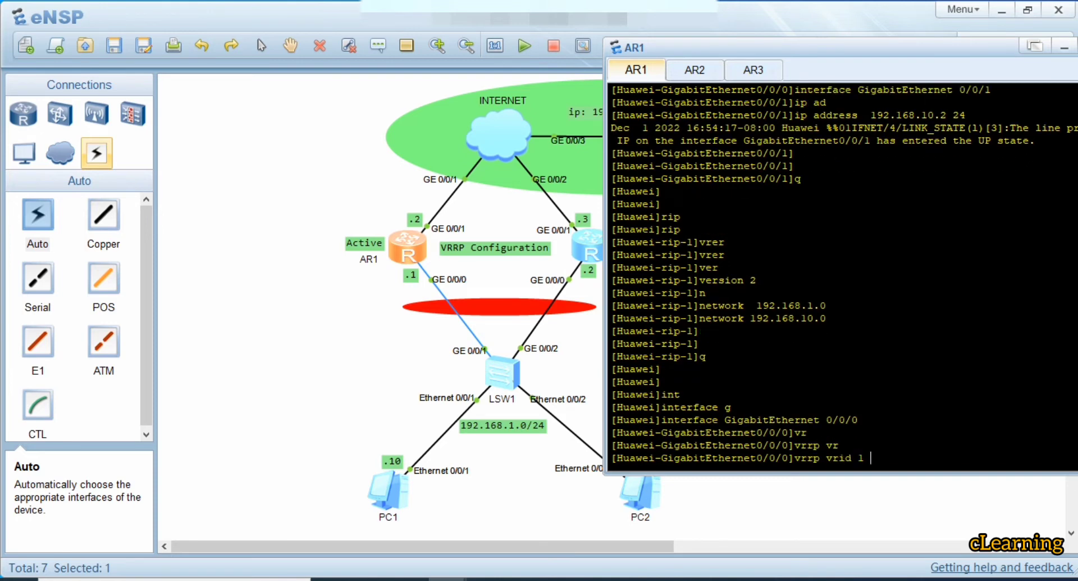
drag(870, 458, 801, 458)
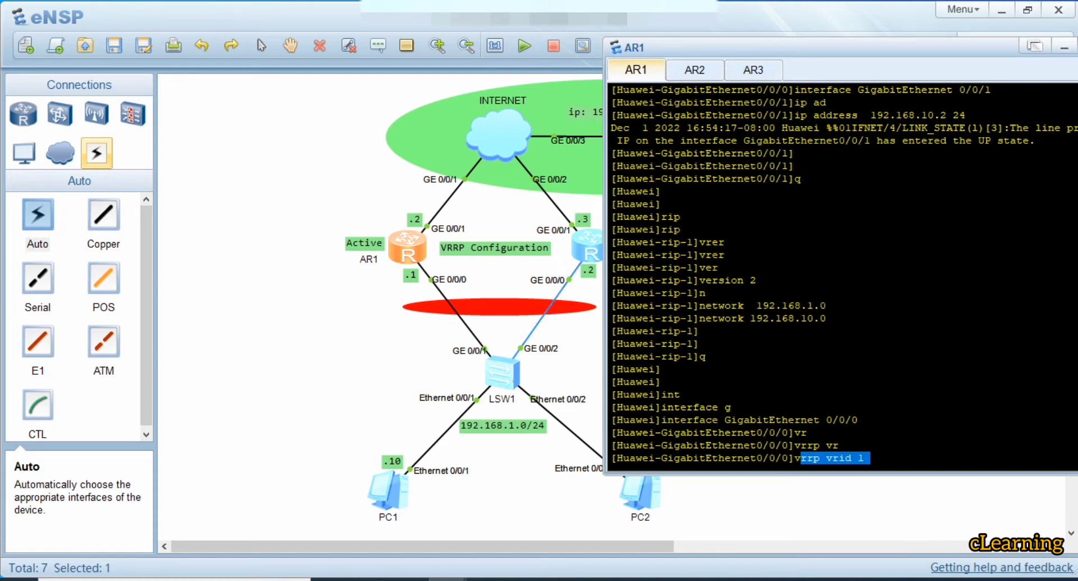
text(vr)
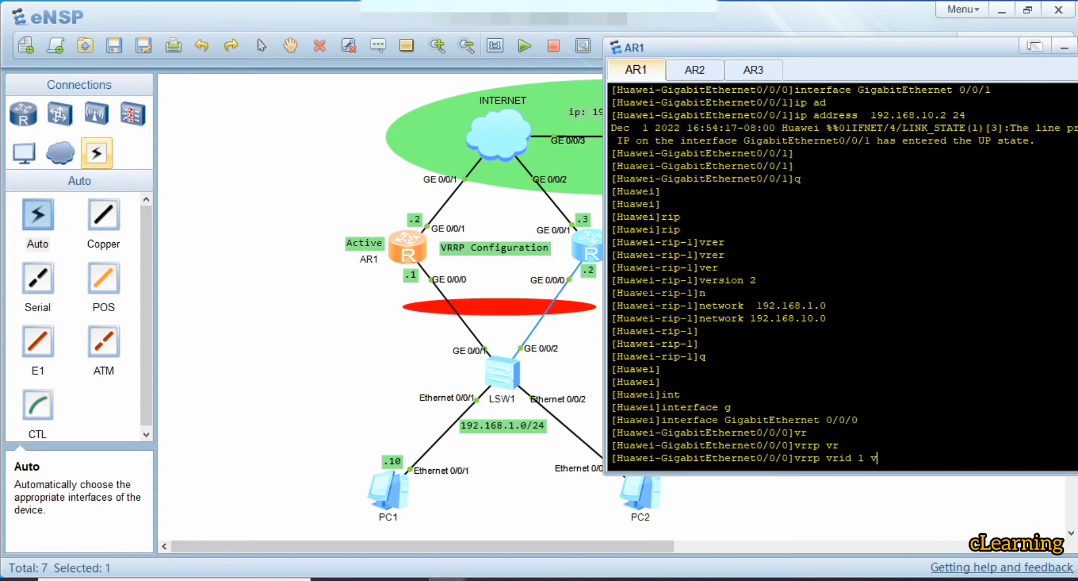
key(Tab)
key(BackSpace)
text(i)
key(Tab)
text(192.168)
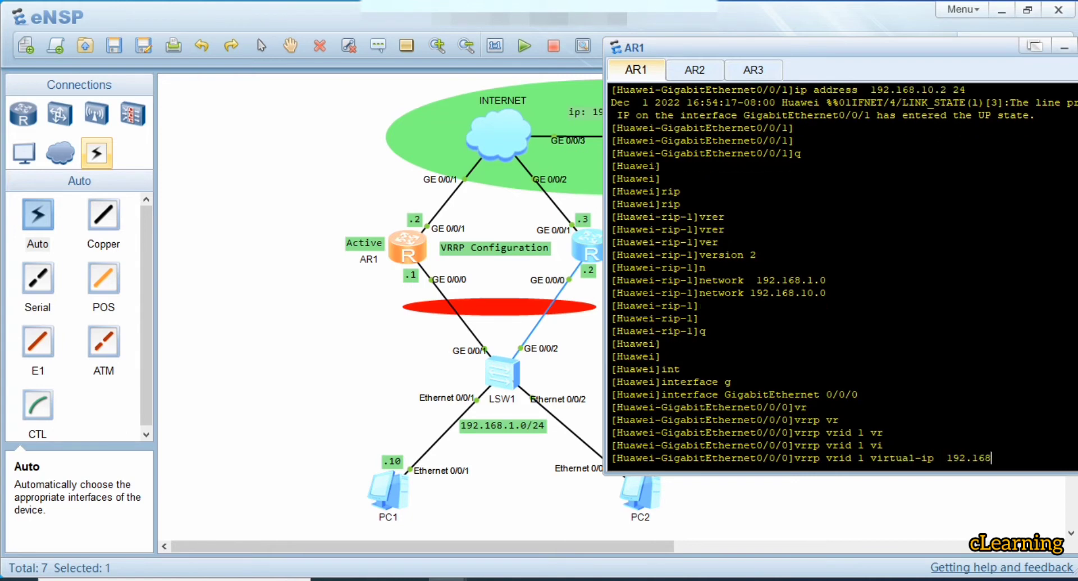
text(.1.111)
key(Return)
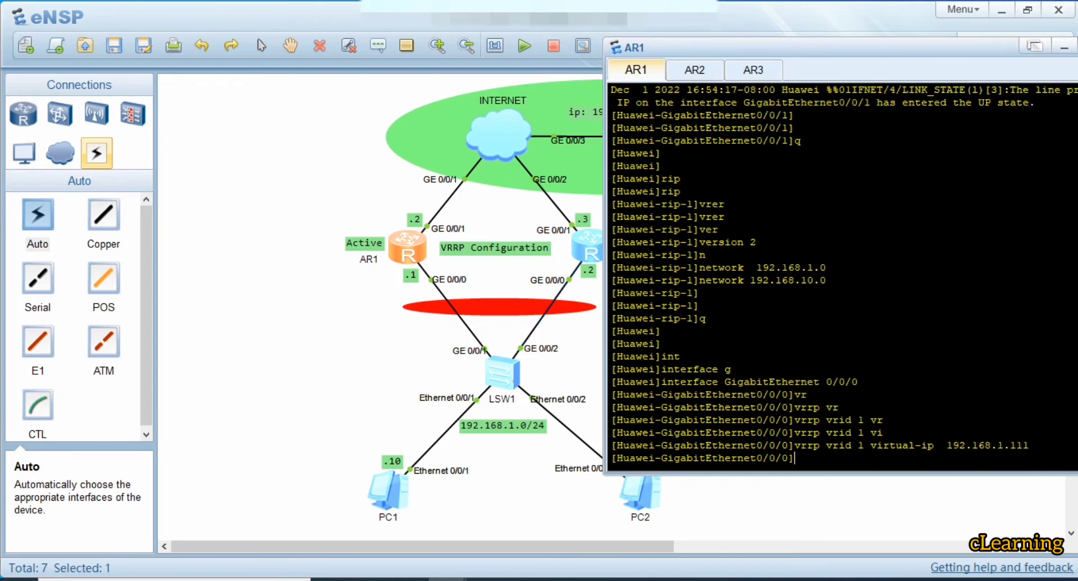
Check the allowed VRRP priority range on AR1 and set the priority of VRRP group 1 to 120.
click(499, 275)
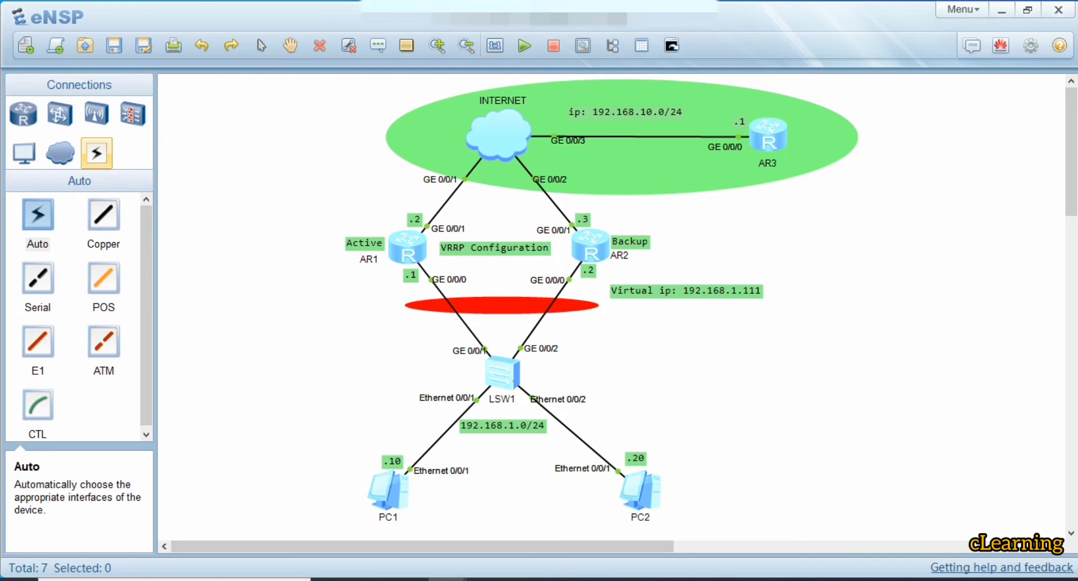
double_click(407, 247)
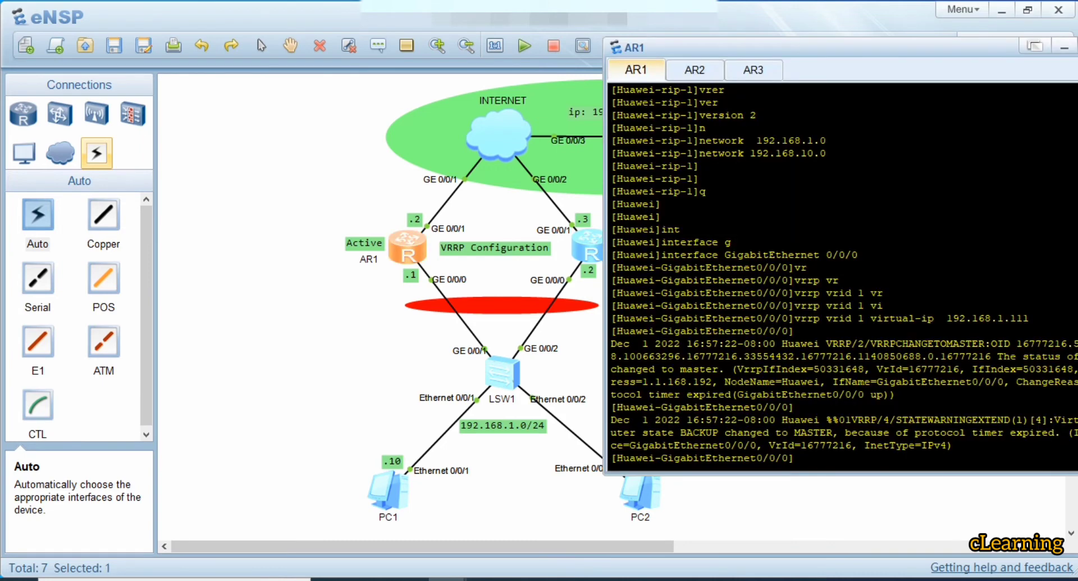
text(vr)
key(Tab)
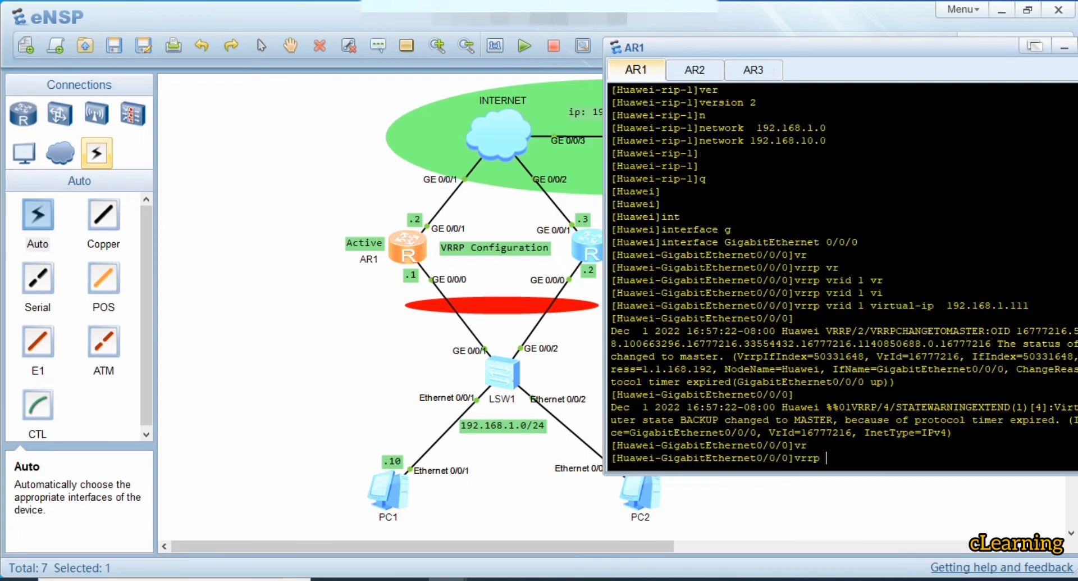
text(vr)
key(Tab)
text(1 pr)
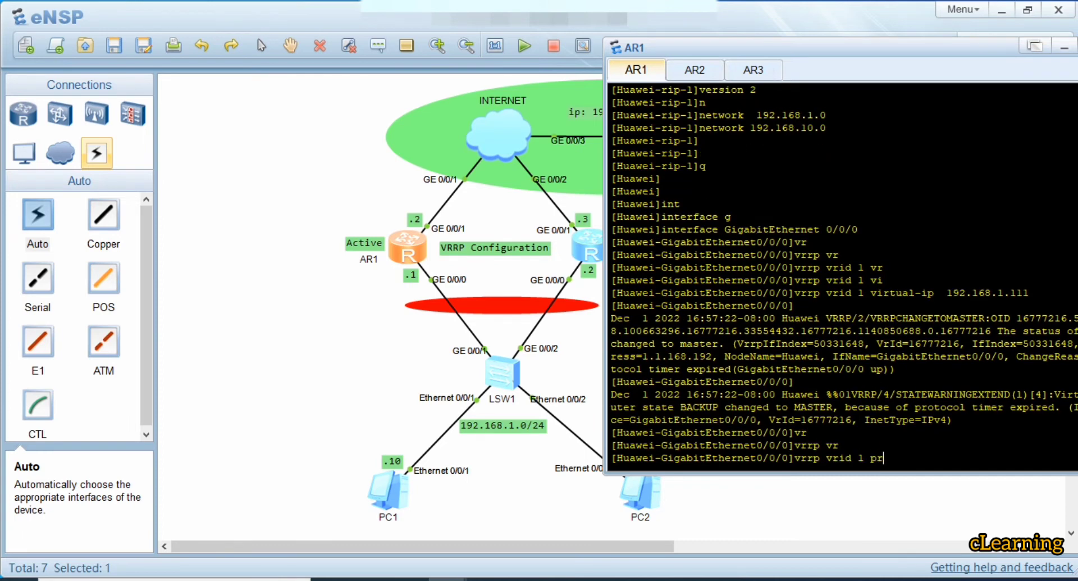
key(Tab)
key(Tab)
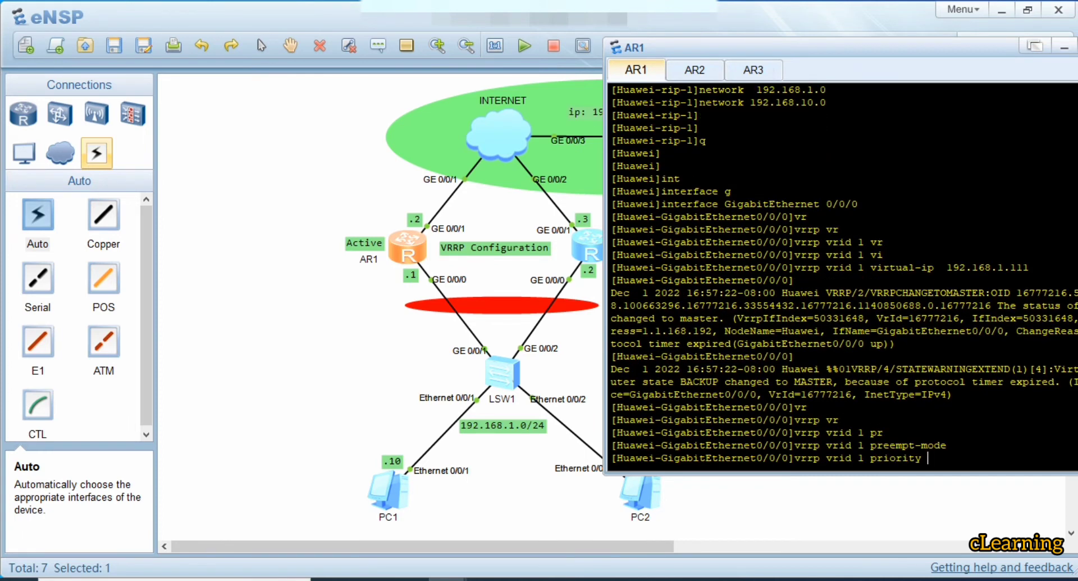
text(?)
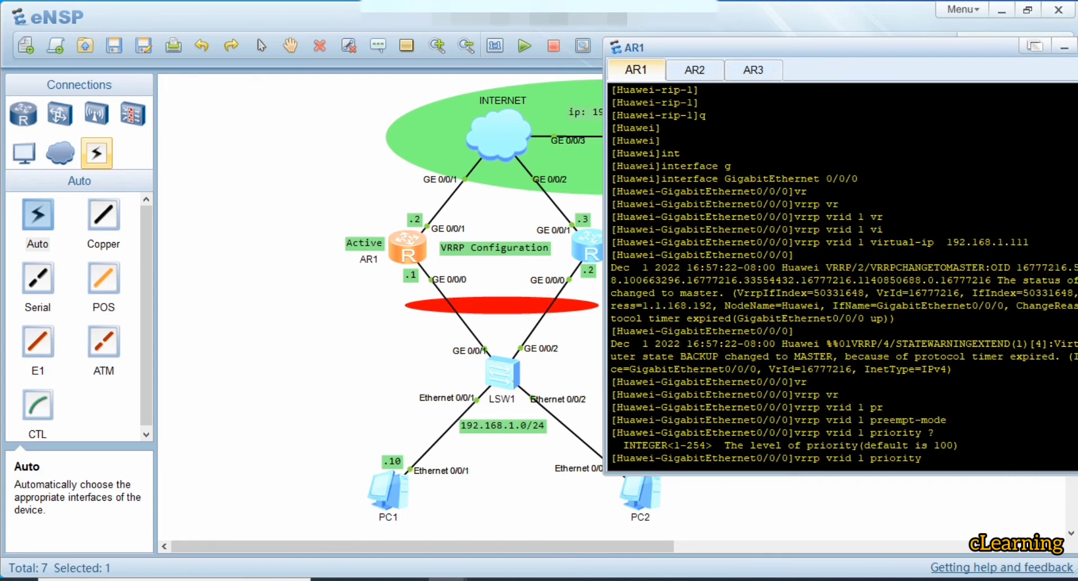
drag(870, 444, 966, 445)
text(120)
key(Return)
drag(794, 458, 612, 458)
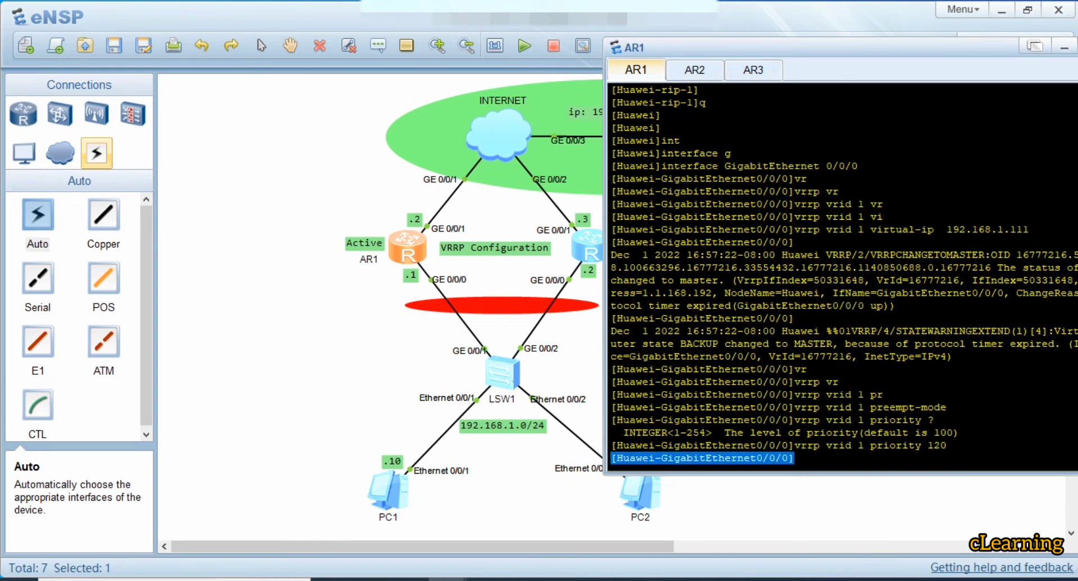
Reopen AR2's console and leave its RIP process for system view.
click(578, 365)
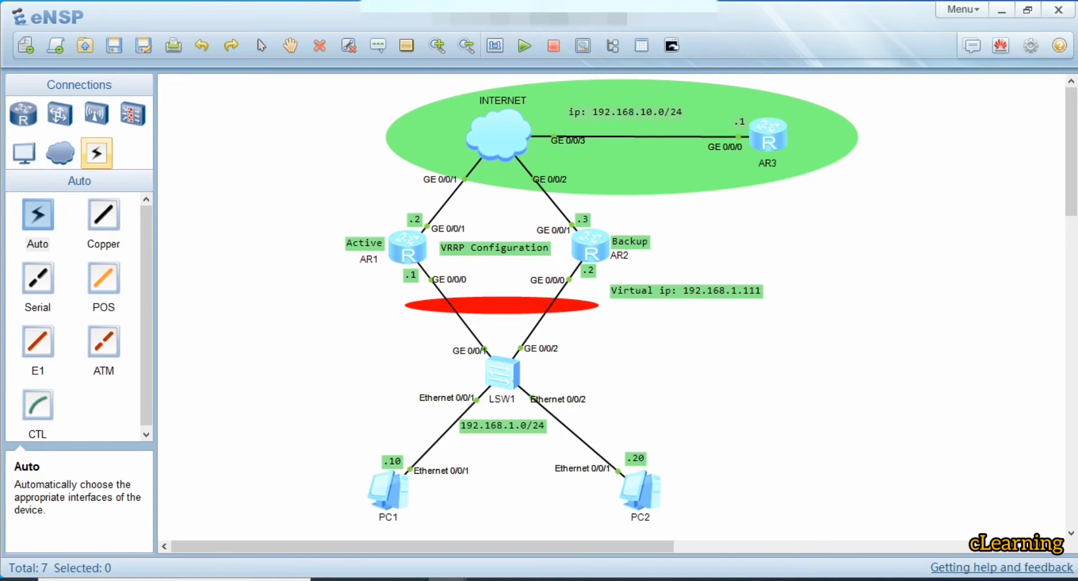
double_click(590, 246)
text(q)
key(Return)
key(Return)
key(Return)
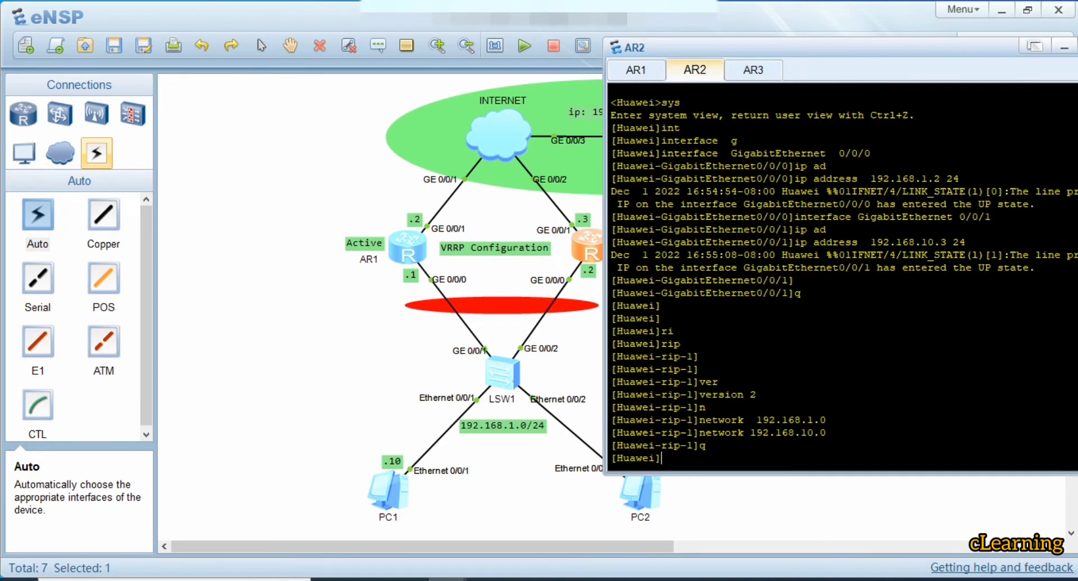
Try to configure VRRP group 1 directly from AR2's system view.
text(vr)
key(Tab)
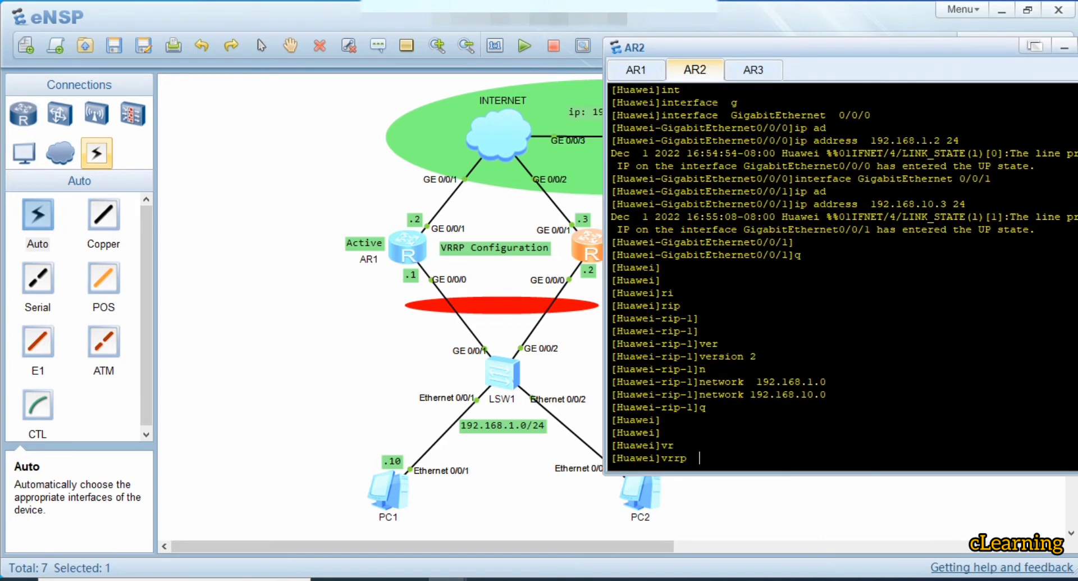
text(vr)
key(Tab)
text(1)
key(Return)
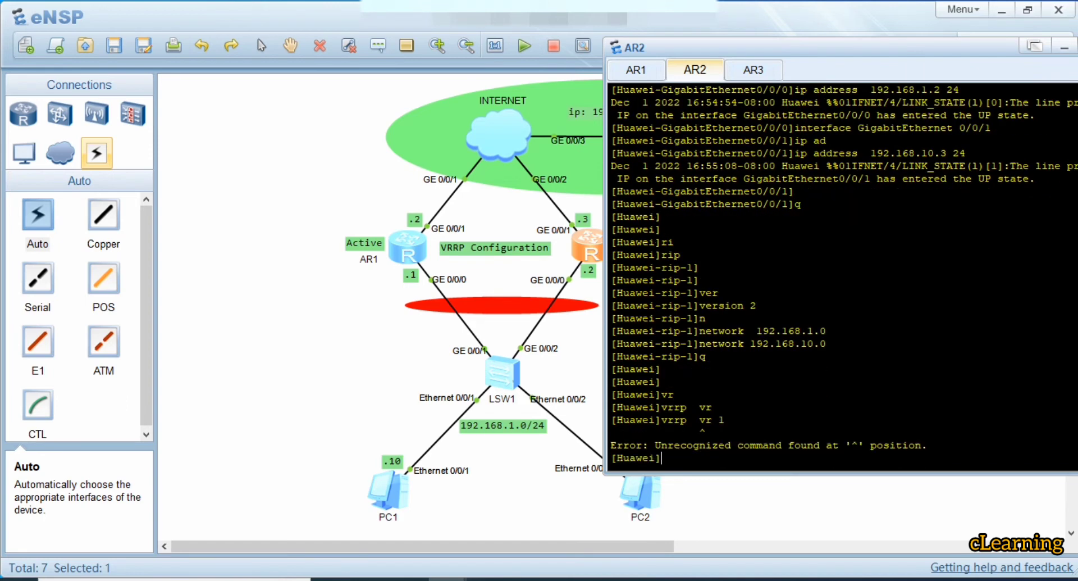
Enter the interface view of GigabitEthernet 0/0/0 on AR2.
text(int)
key(Tab)
text(g)
key(Tab)
text(0/0/0)
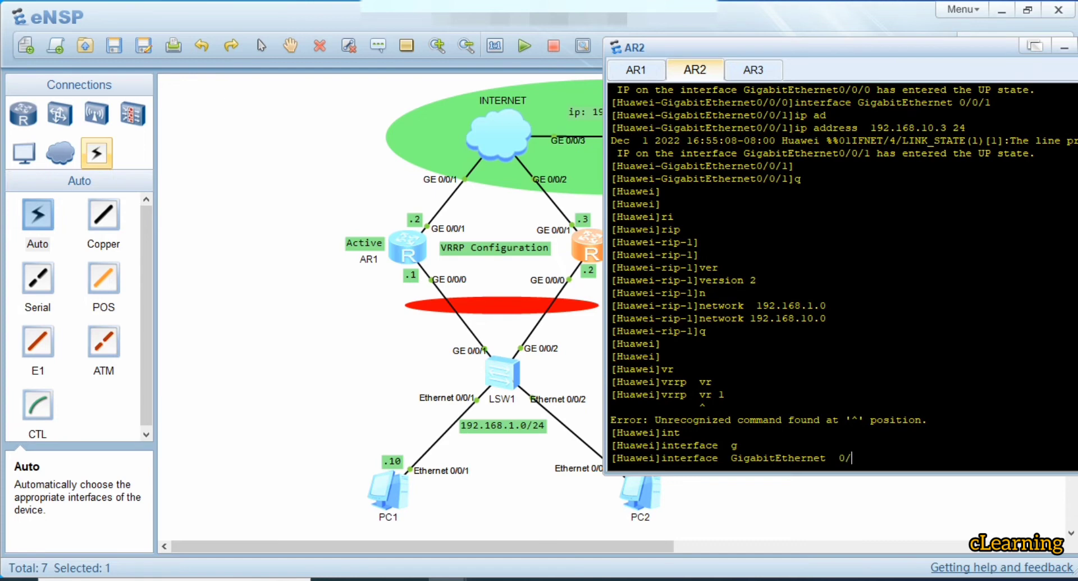
key(Return)
Create VRRP group 1 with virtual IP 192.168.1.111 on AR2's GigabitEthernet 0/0/0.
text(vr)
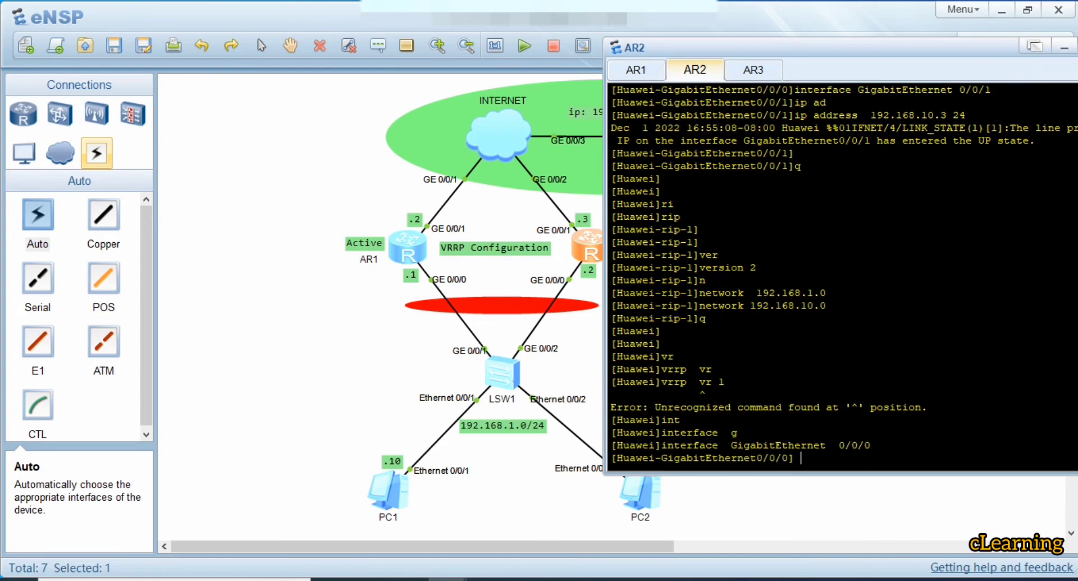
key(Tab)
text(vr)
key(Tab)
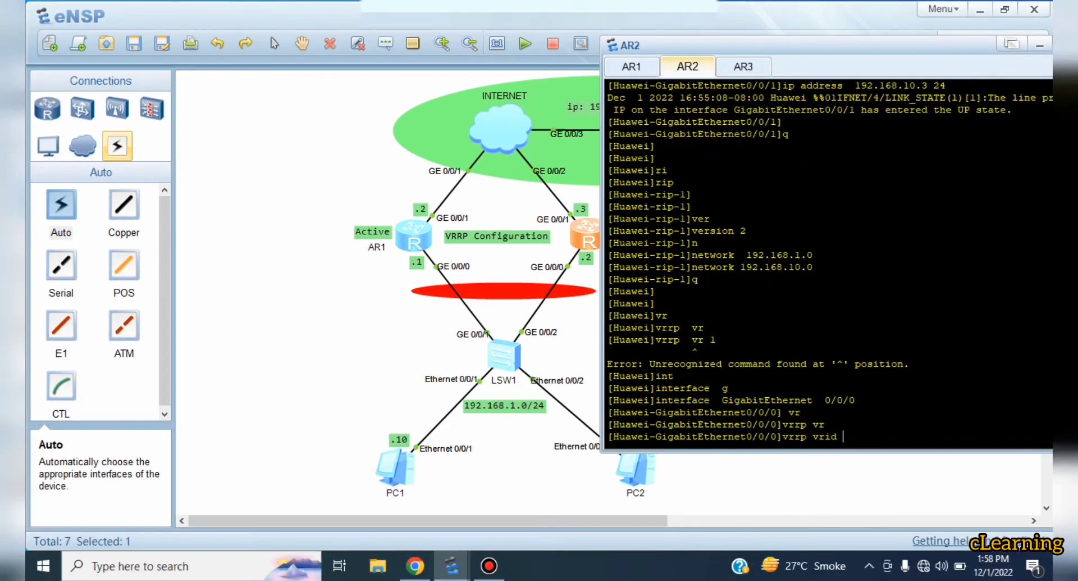
text(1 virtual-ip)
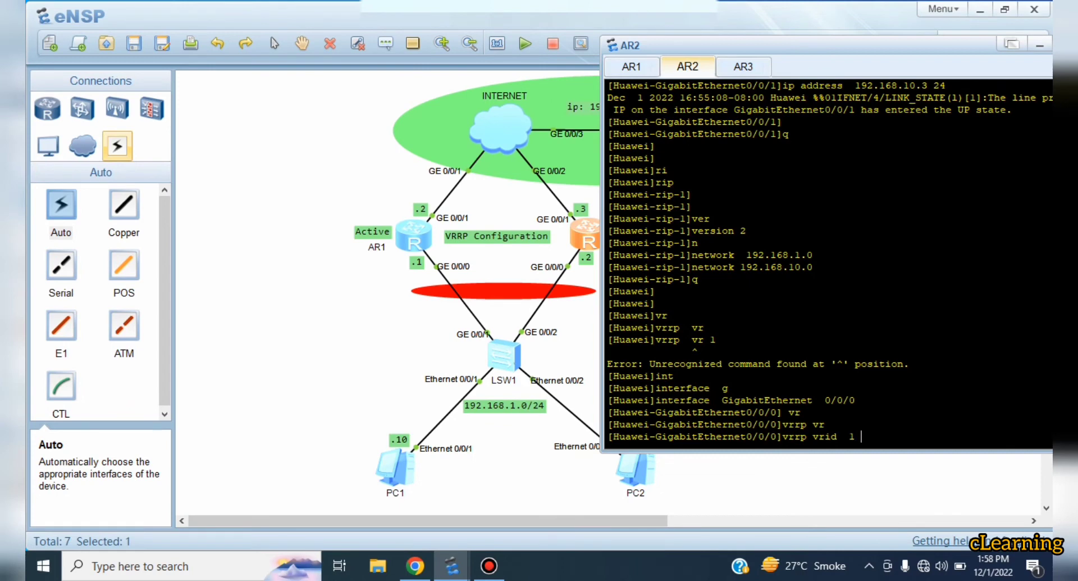
key(Tab)
key(Tab)
text(192.168)
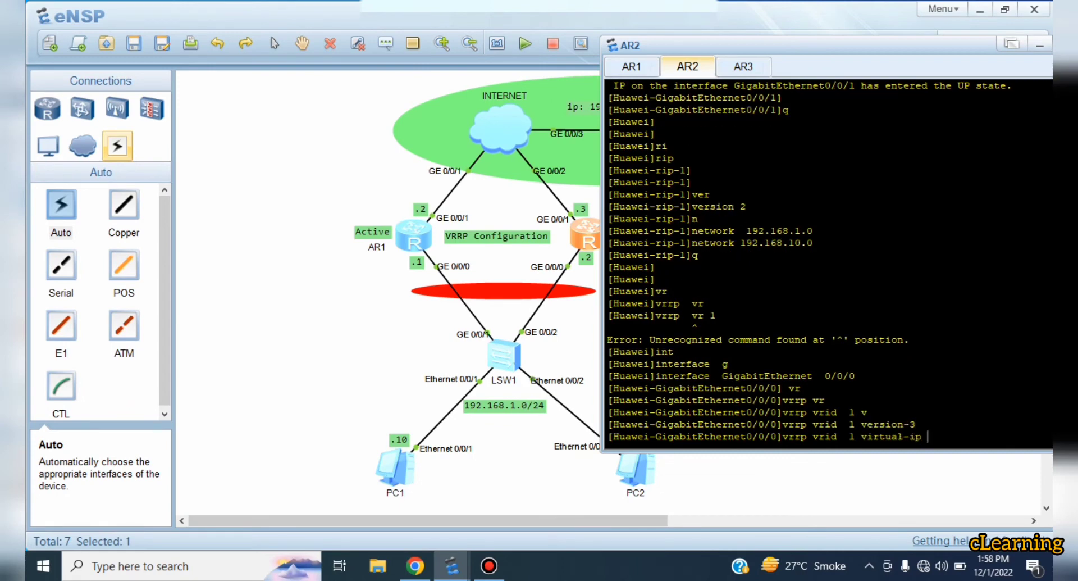
text(.1.111)
key(Return)
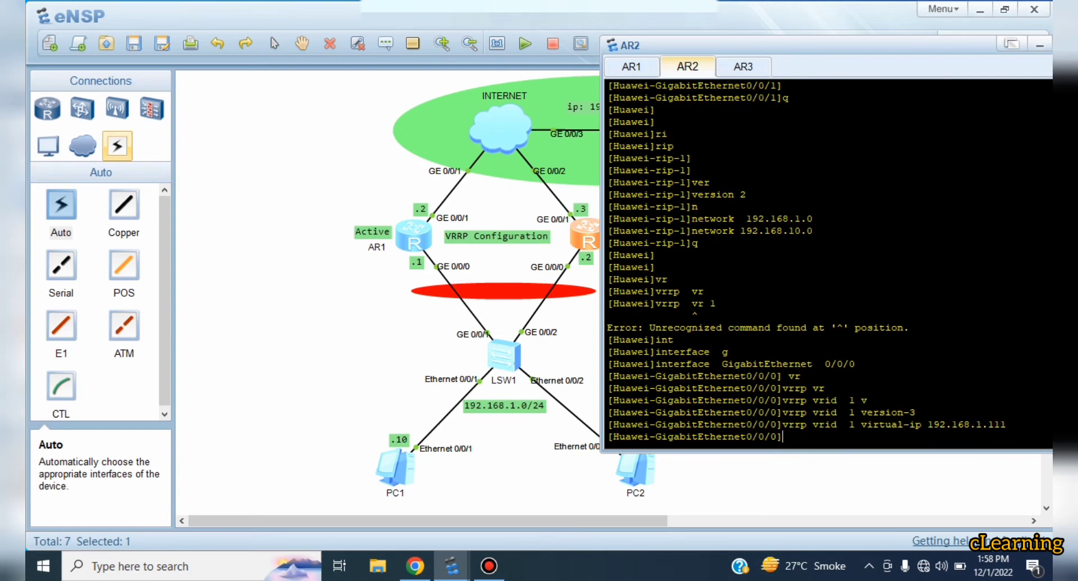
Check the allowed VRRP priority range on AR2, set the priority of VRRP group 1 to 100, and return to the topology.
text(p)
key(BackSpace)
text(vr)
key(Tab)
text(vr)
key(Tab)
text(1 priority)
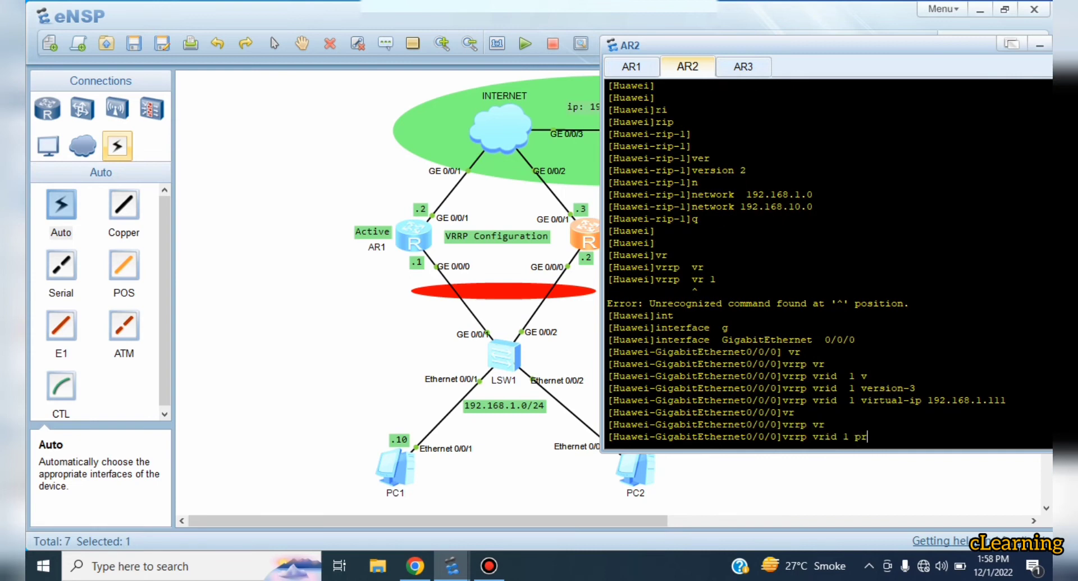
key(Tab)
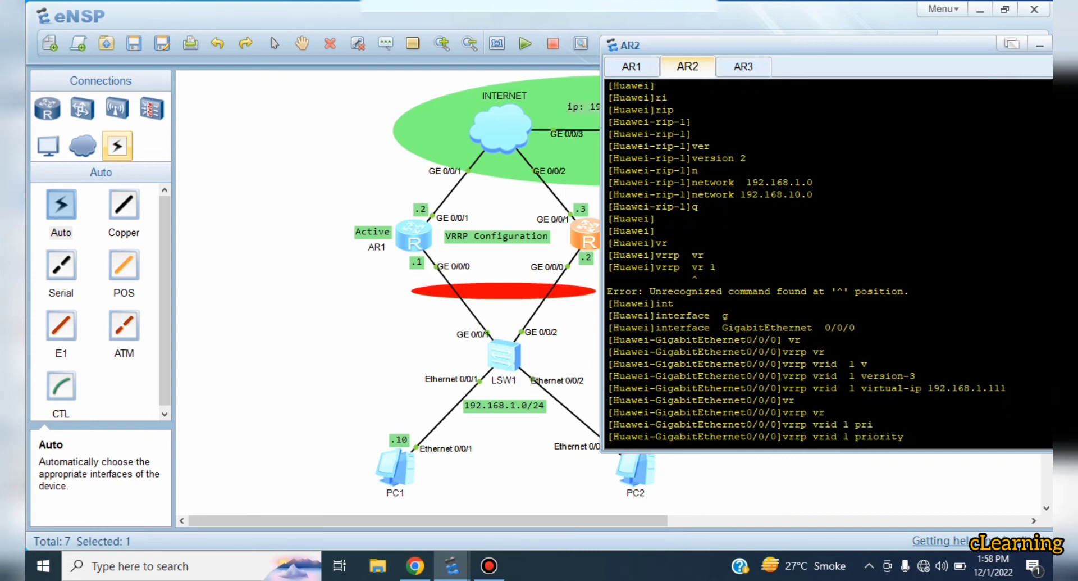
text(?)
key(Return)
key(Up)
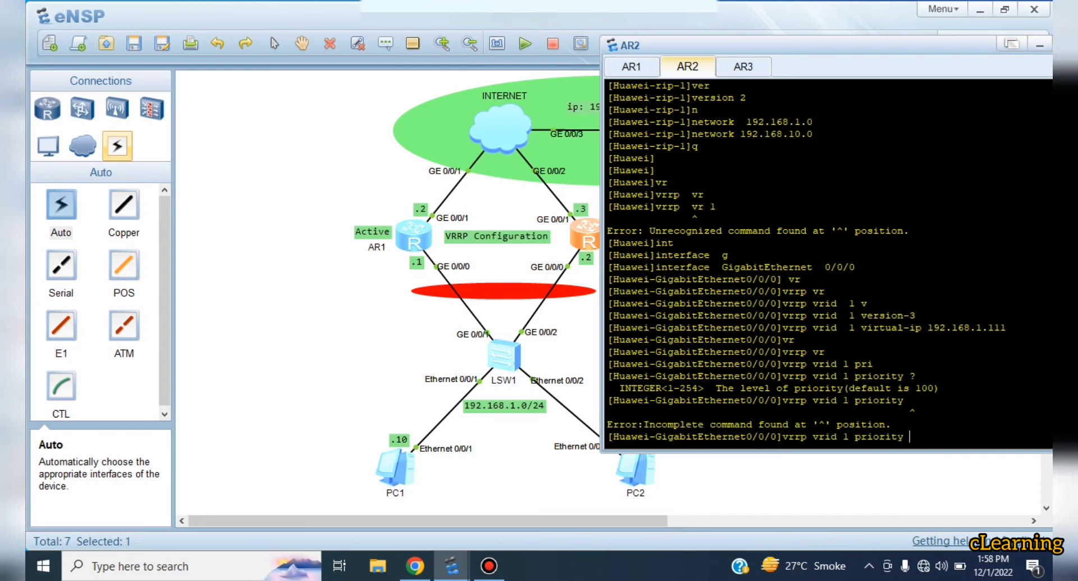
text(100)
key(Return)
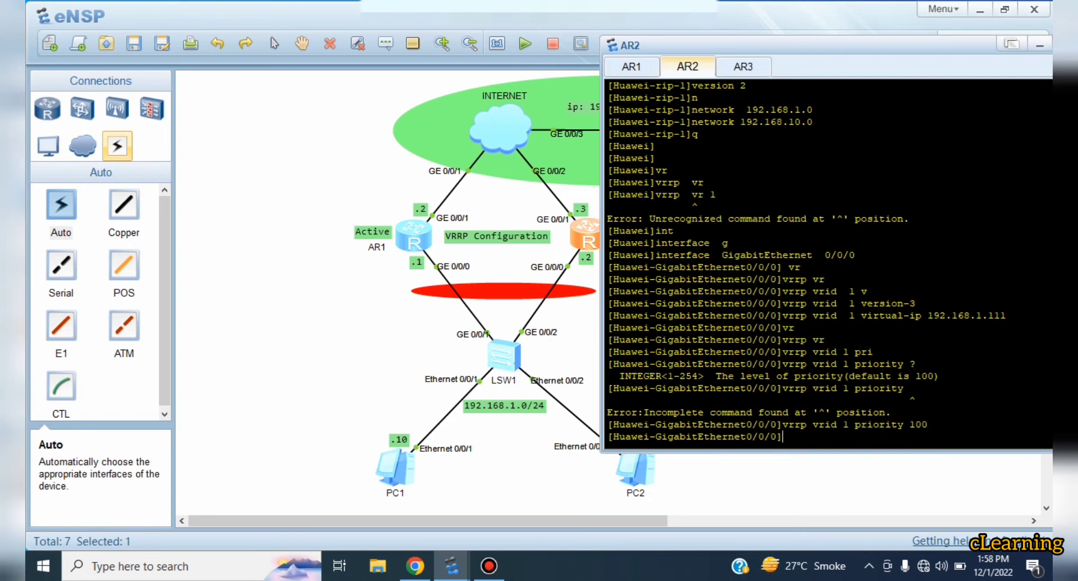
click(573, 355)
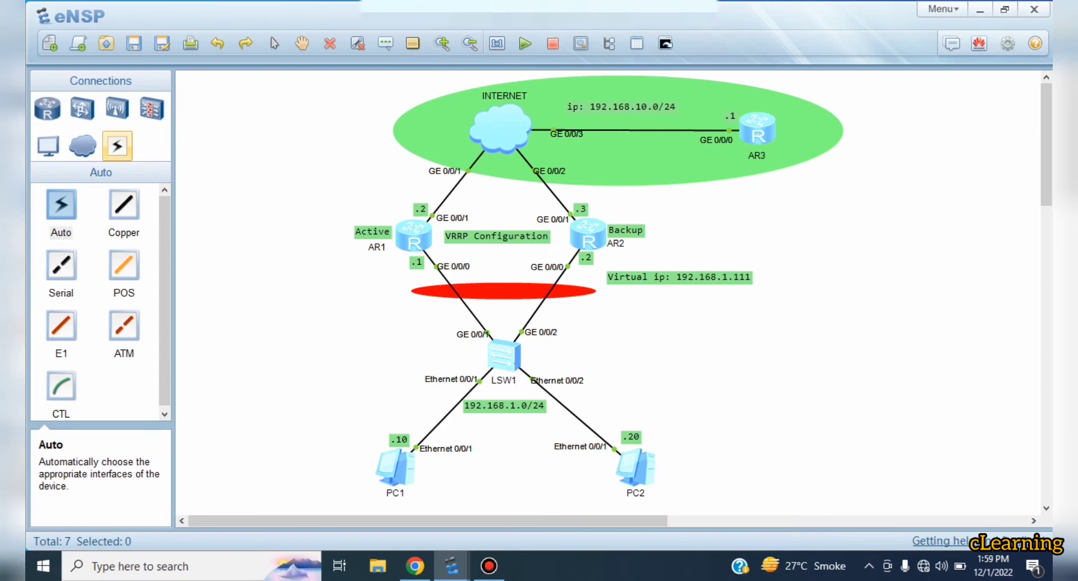
Open PC1's command line and ping the virtual gateway 192.168.1.111.
double_click(396, 468)
mouse_move(489, 566)
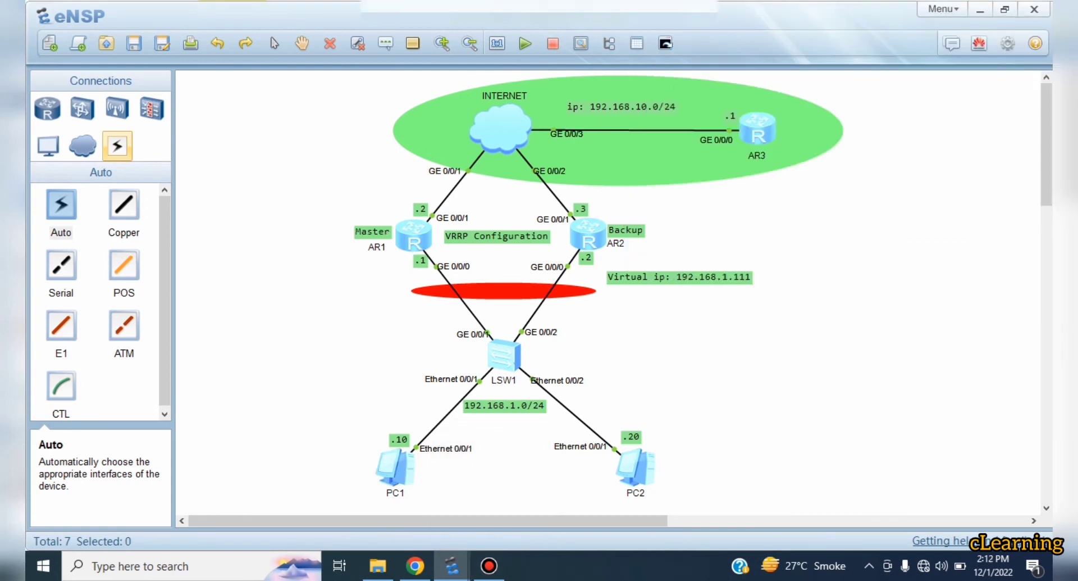
double_click(395, 468)
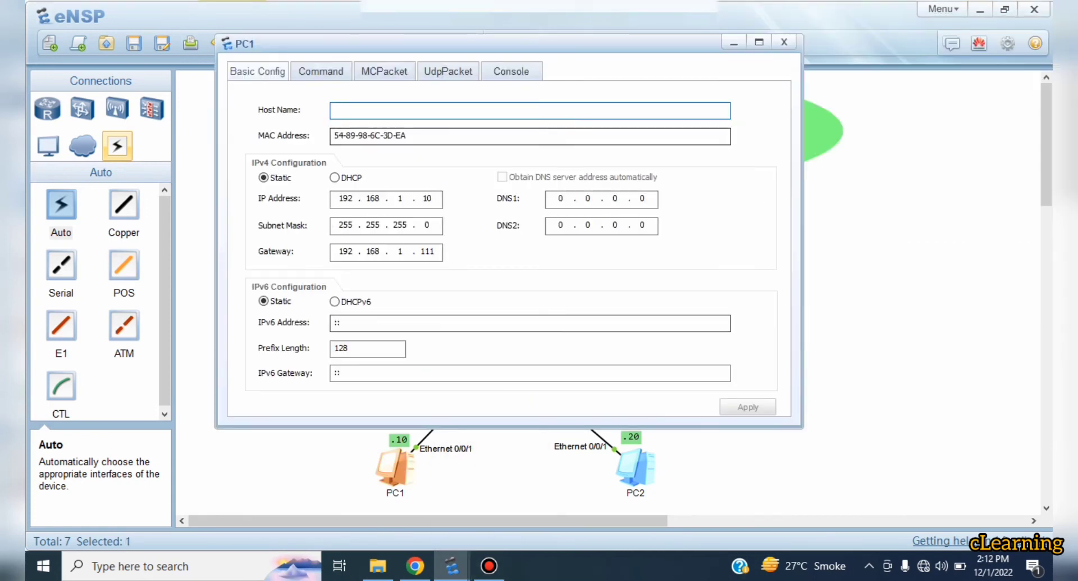
click(321, 71)
text(pig )
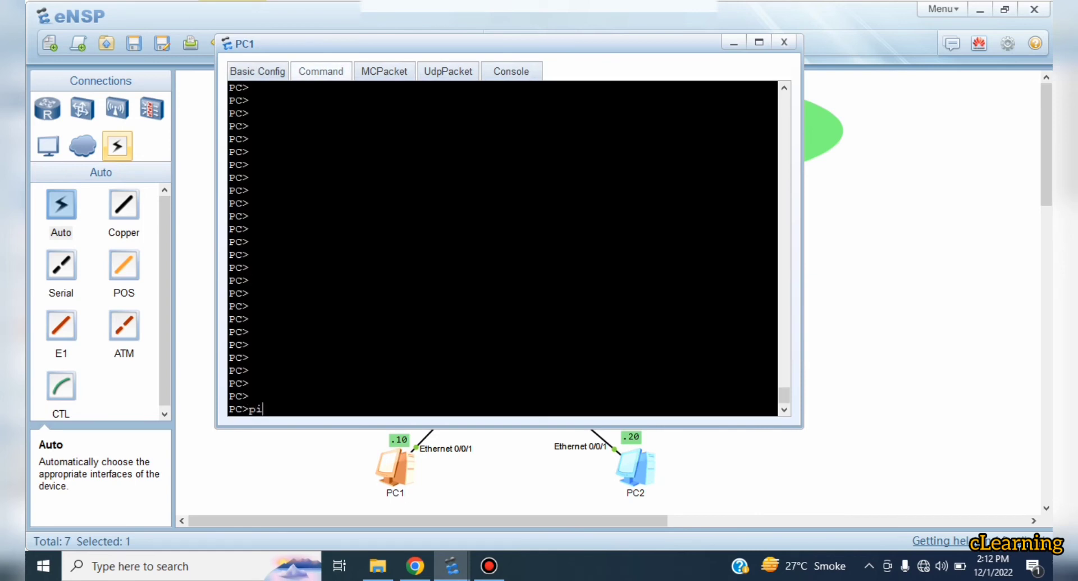
text(192.168)
key(BackSpace)
key(BackSpace)
key(BackSpace)
key(BackSpace)
key(BackSpace)
key(BackSpace)
key(BackSpace)
key(BackSpace)
key(BackSpace)
key(BackSpace)
text(ing 192.168.1.111)
key(Return)
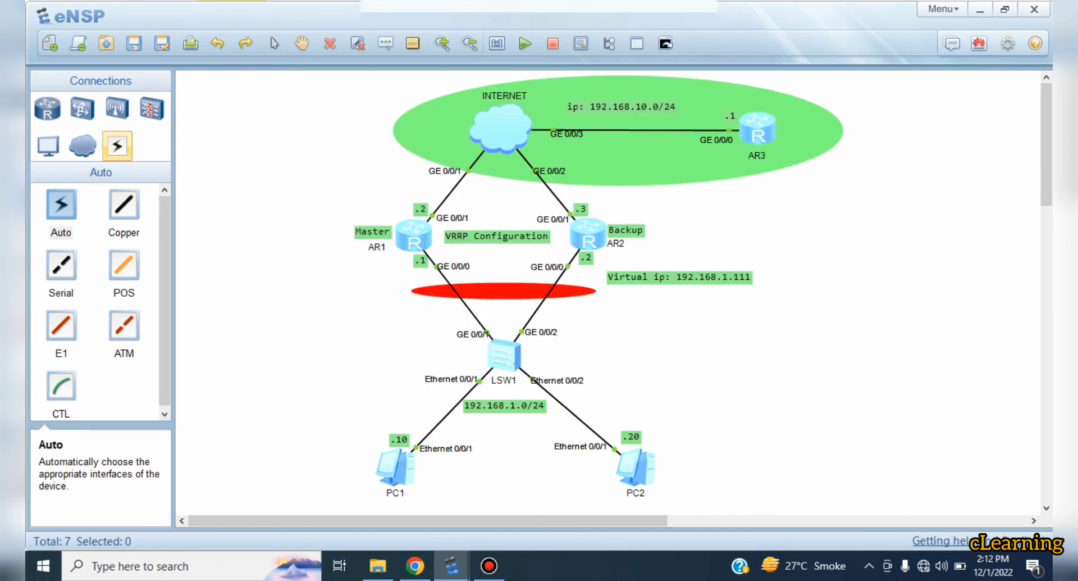
Open PC2's command line, ping the virtual gateway 192.168.1.111, and return to the topology.
double_click(635, 467)
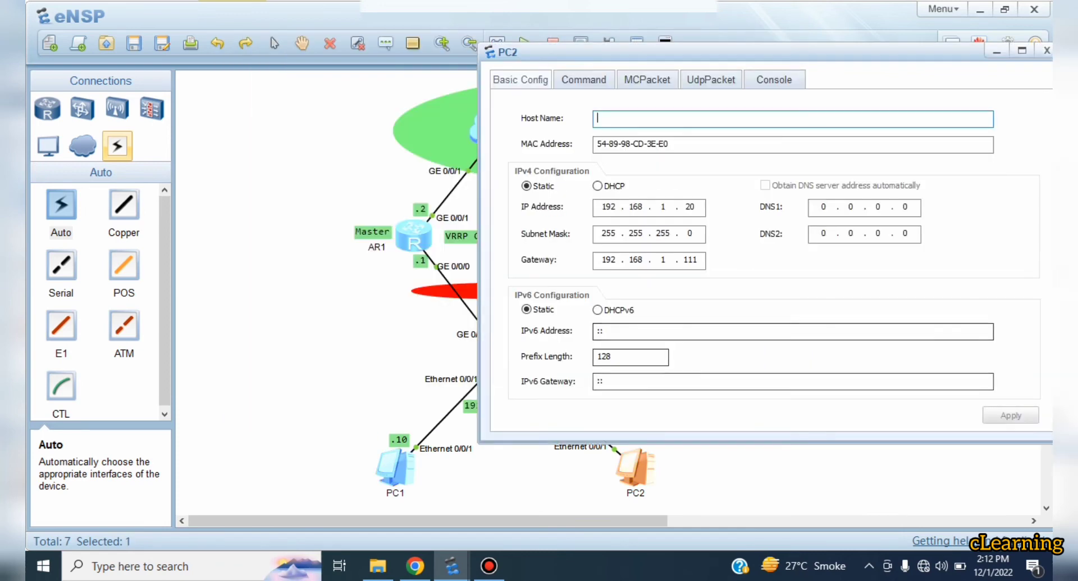
click(585, 79)
text(ping)
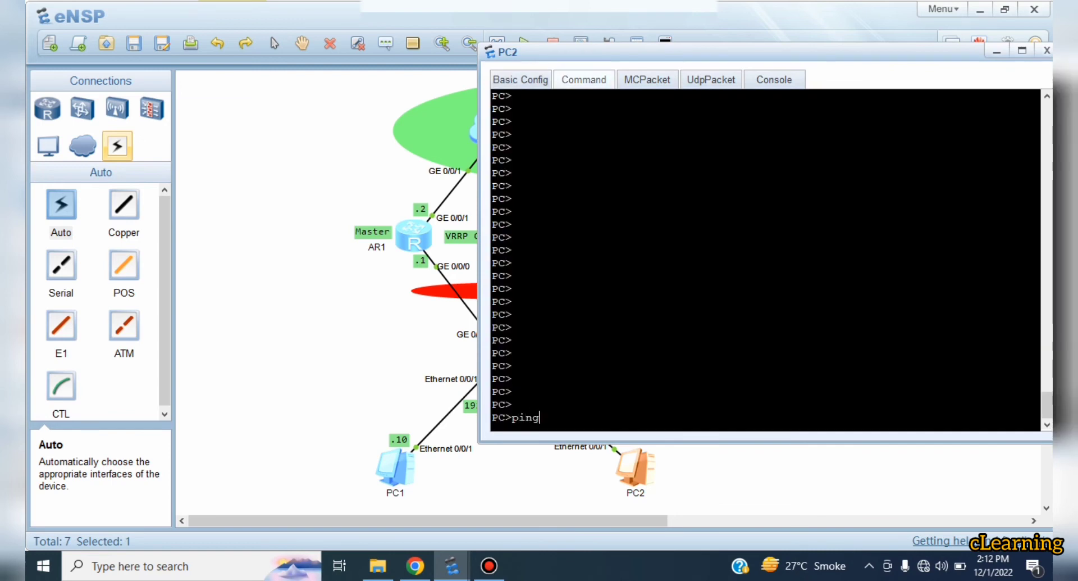
text( 192.168.1.111)
key(Return)
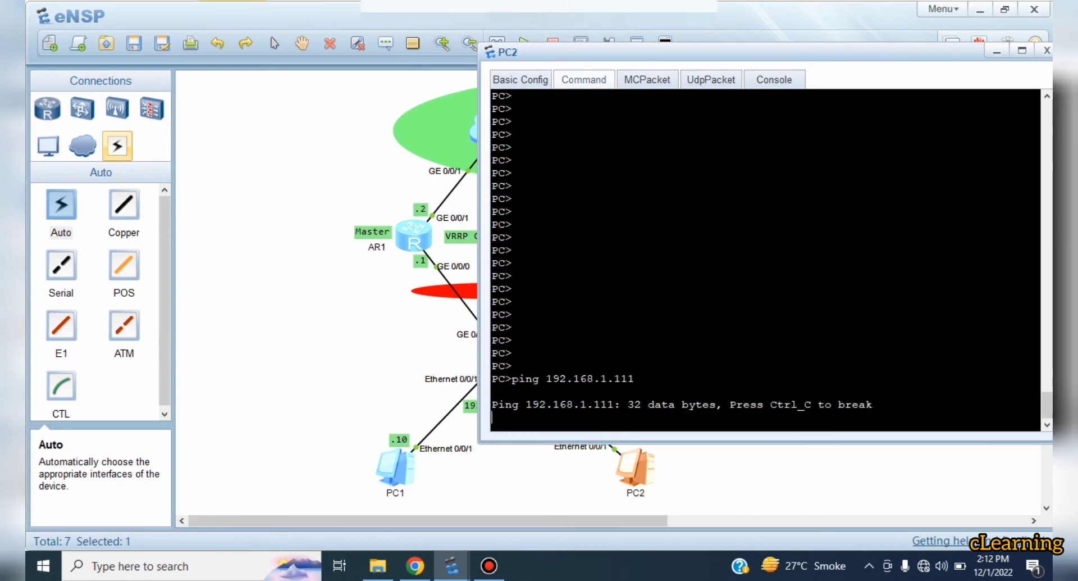
click(315, 393)
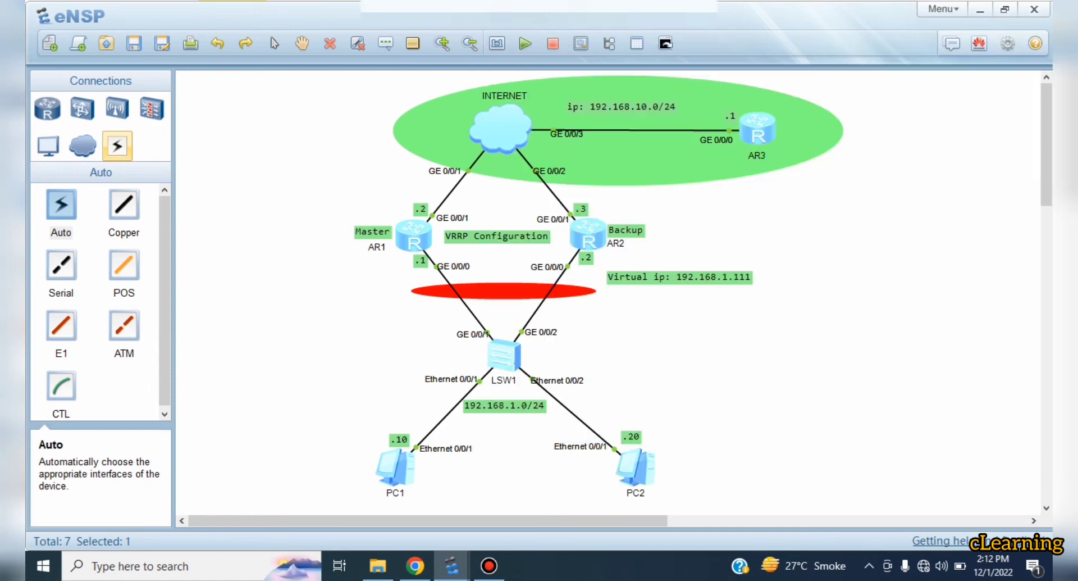
Reopen PC1's command line and ping AR3 at 192.168.10.1.
click(396, 467)
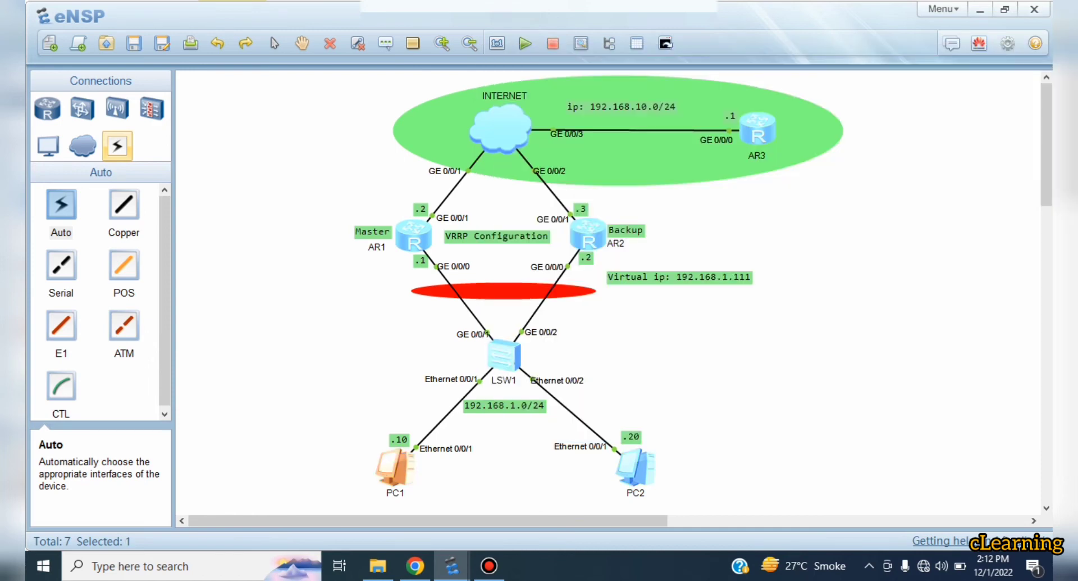
double_click(396, 467)
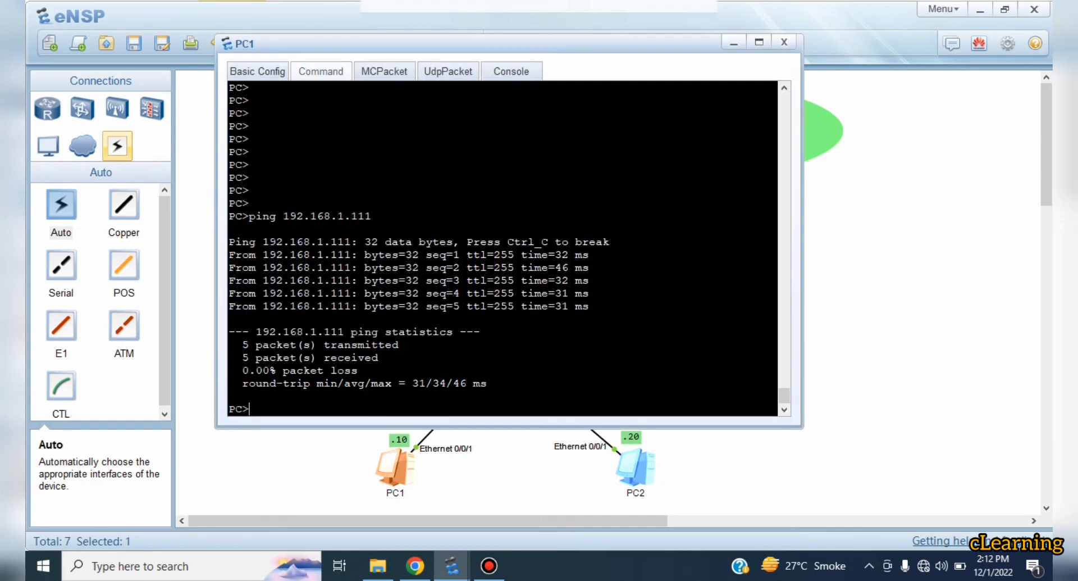
key(Up)
key(BackSpace)
key(BackSpace)
key(BackSpace)
key(BackSpace)
text(0.1)
key(Return)
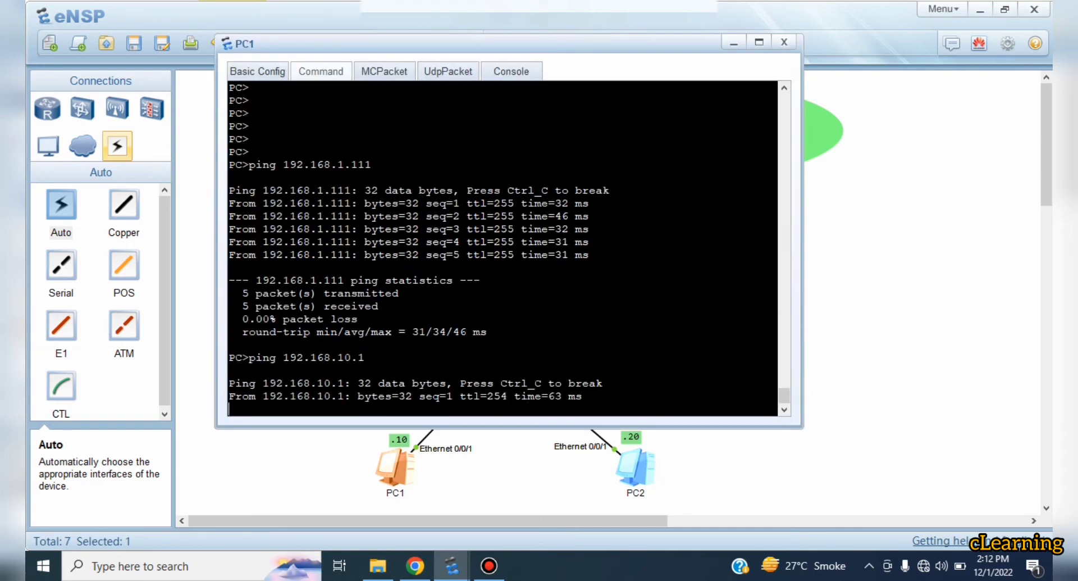
click(533, 483)
Reopen PC2's command line and ping AR3 at 192.168.10.1.
click(636, 467)
double_click(636, 468)
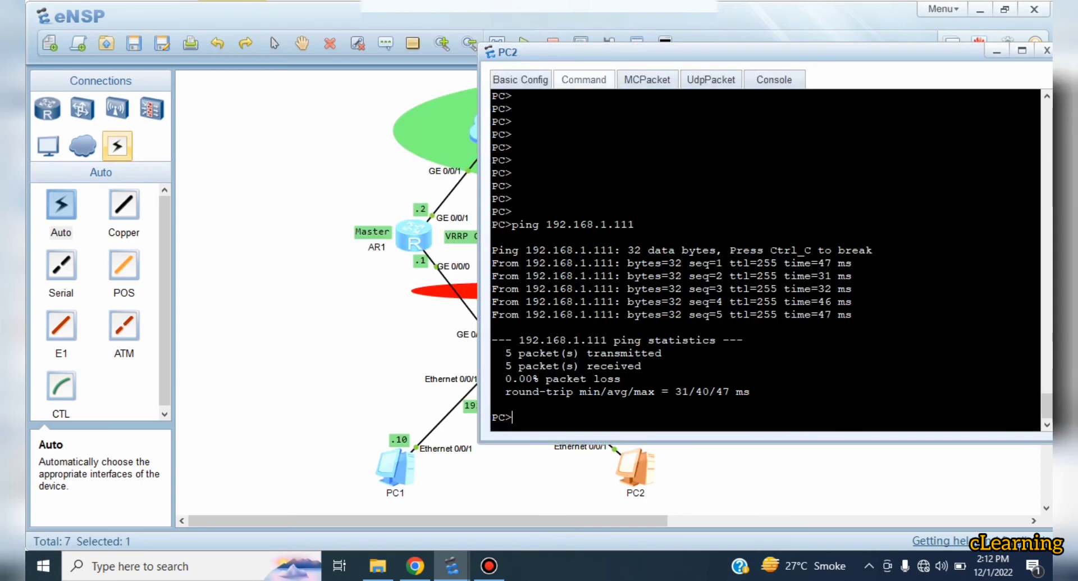
text(ping 192.168.10.1)
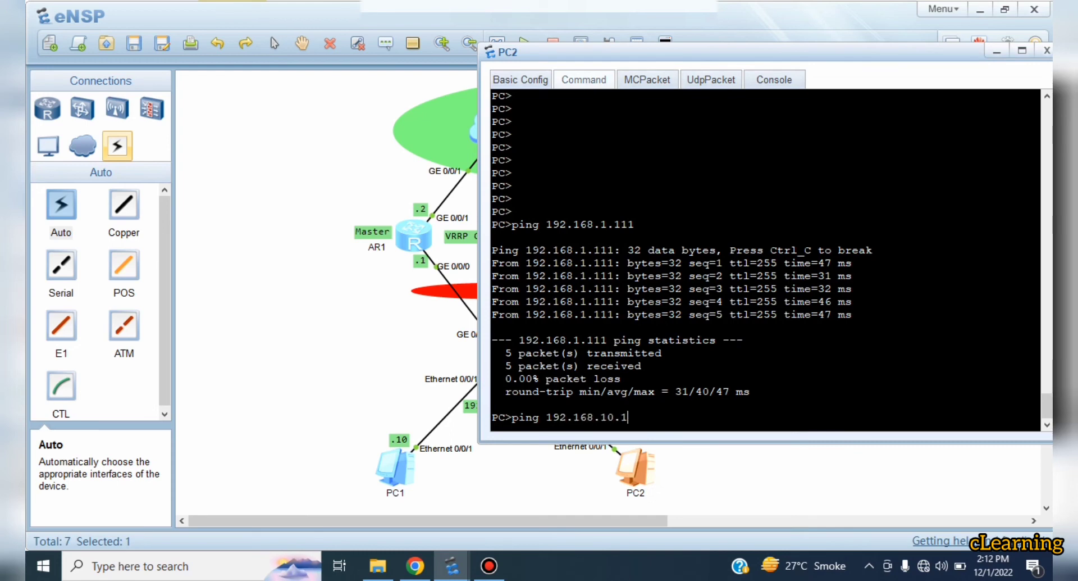
key(Return)
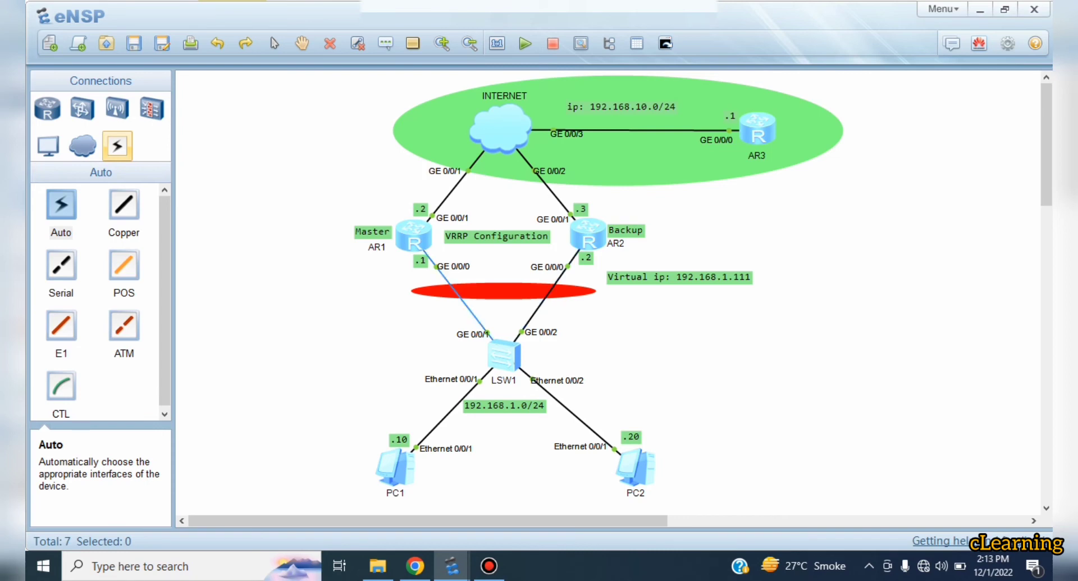
Trace the route from PC1 to 192.168.10.1 with tracert and examine the first hop's address.
double_click(396, 467)
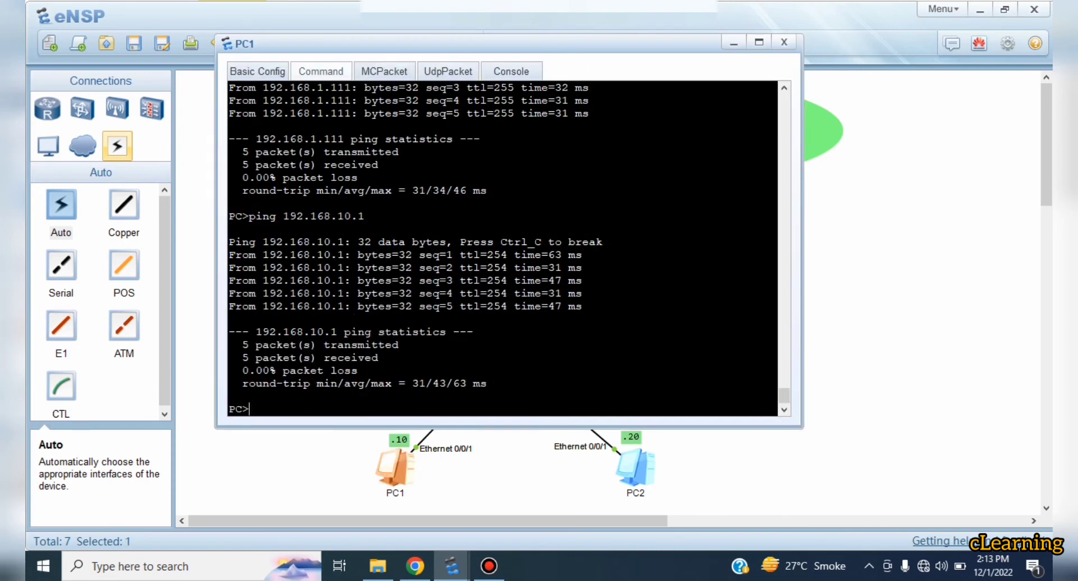
text(tracert 192.168.10.1)
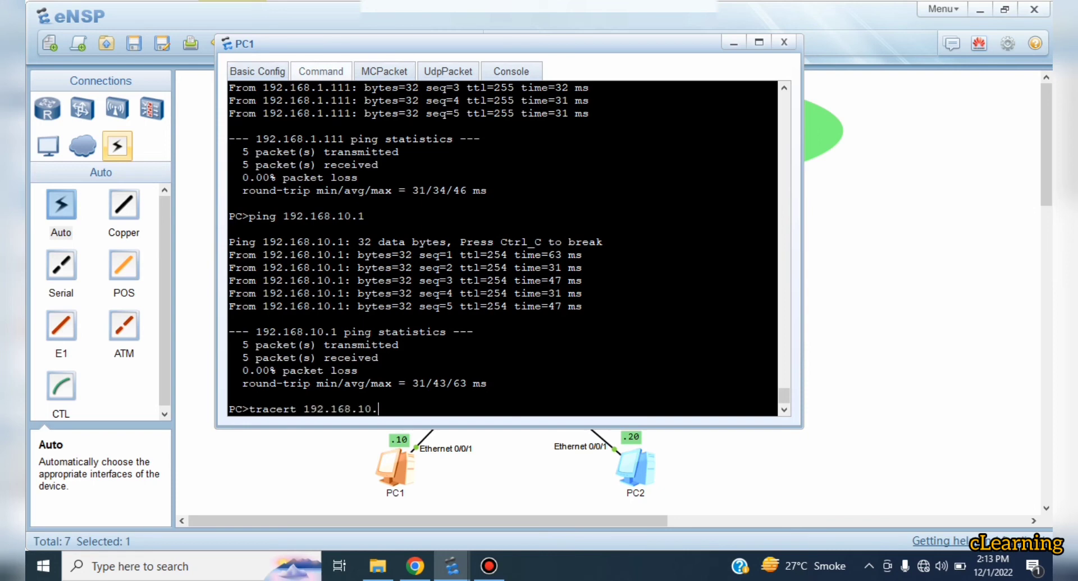
key(Return)
drag(337, 370, 310, 370)
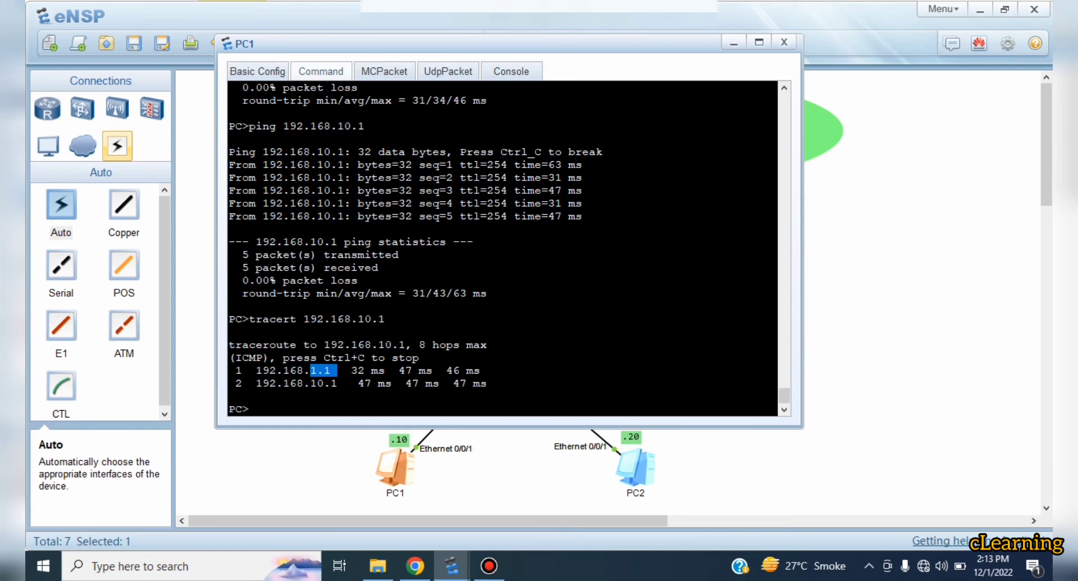
click(306, 465)
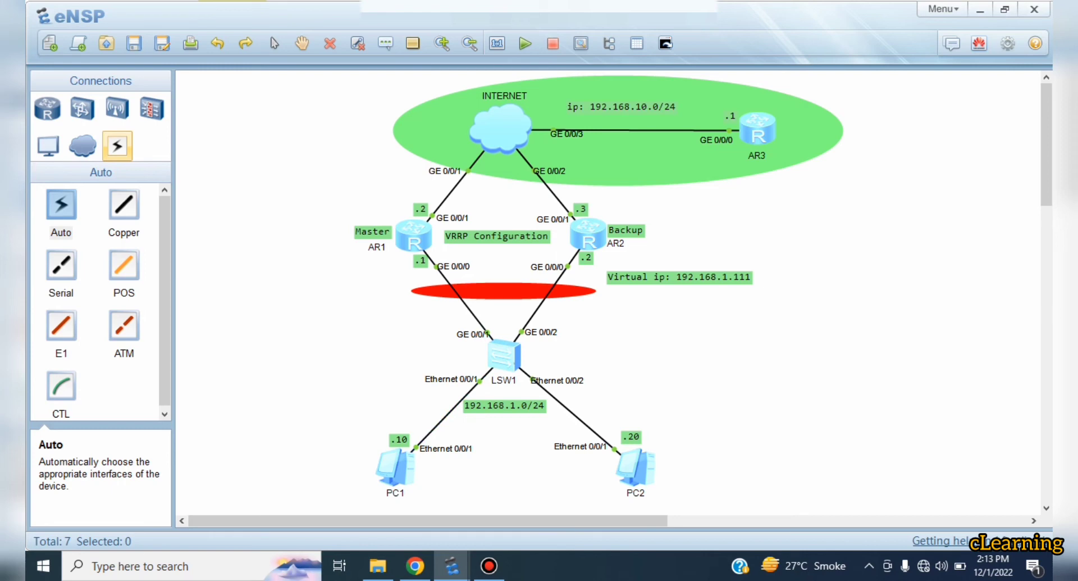
Open AR1's console and enter the interface view of GigabitEthernet 0/0/0.
double_click(413, 236)
text(iny)
key(Tab)
key(BackSpace)
text(t)
key(Tab)
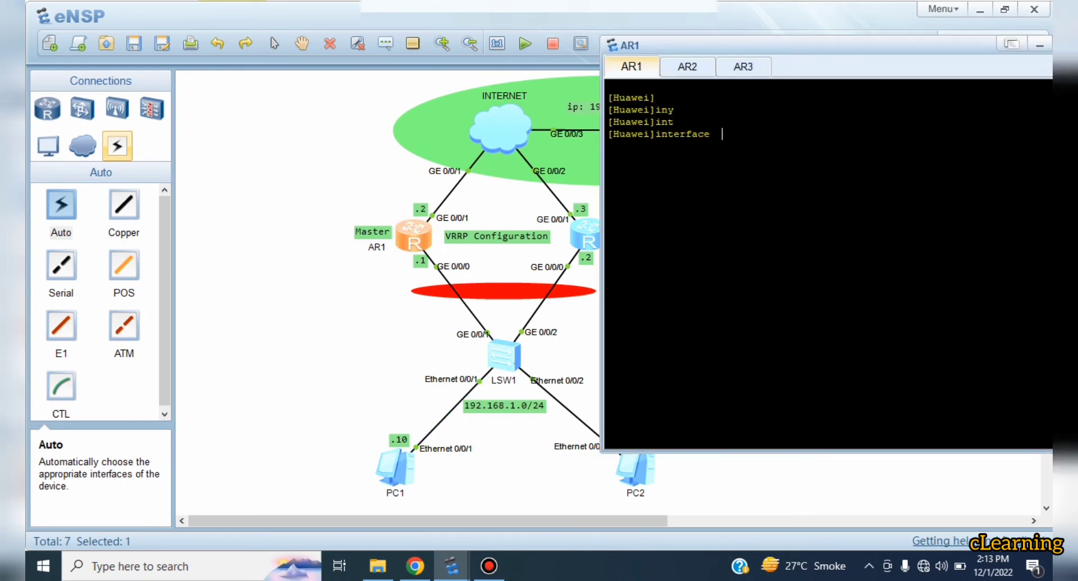
text(g)
key(Tab)
text(0/0/0)
key(Return)
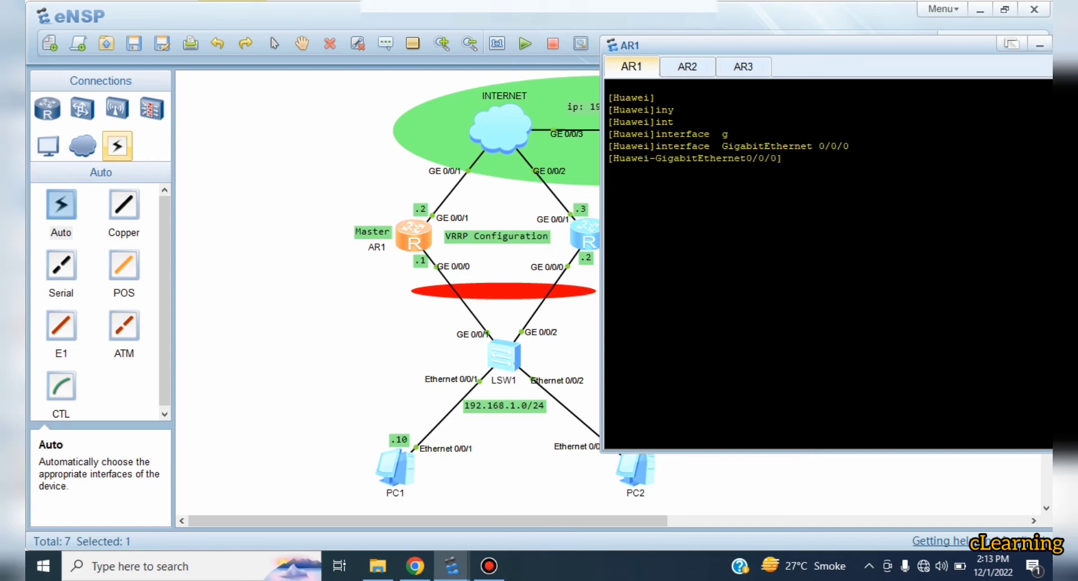
Shut down AR1's GigabitEthernet 0/0/0 to simulate a failure of the master, and return to the topology.
text(sh)
key(Tab)
key(Return)
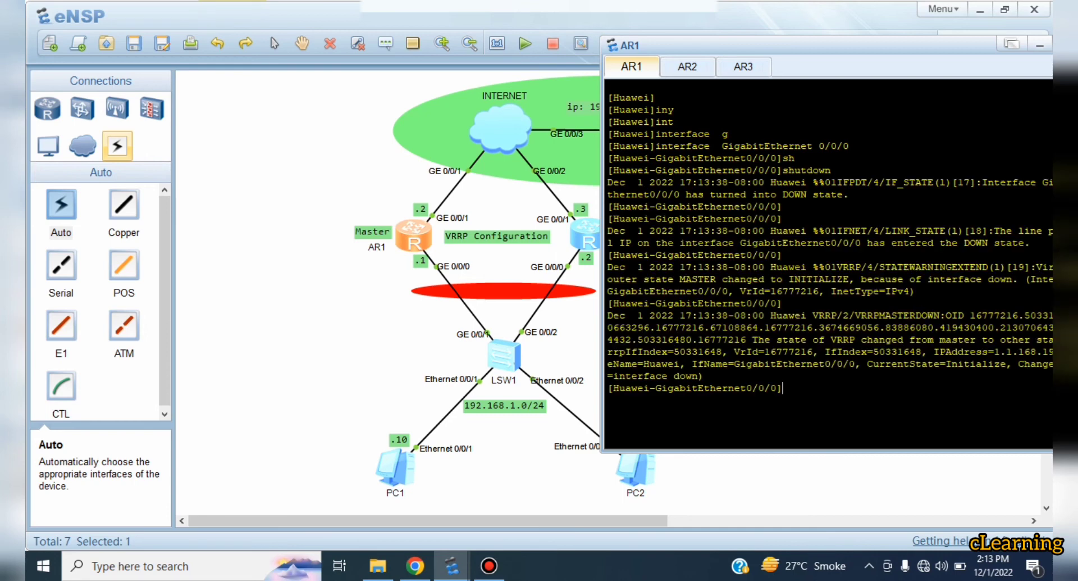
click(303, 326)
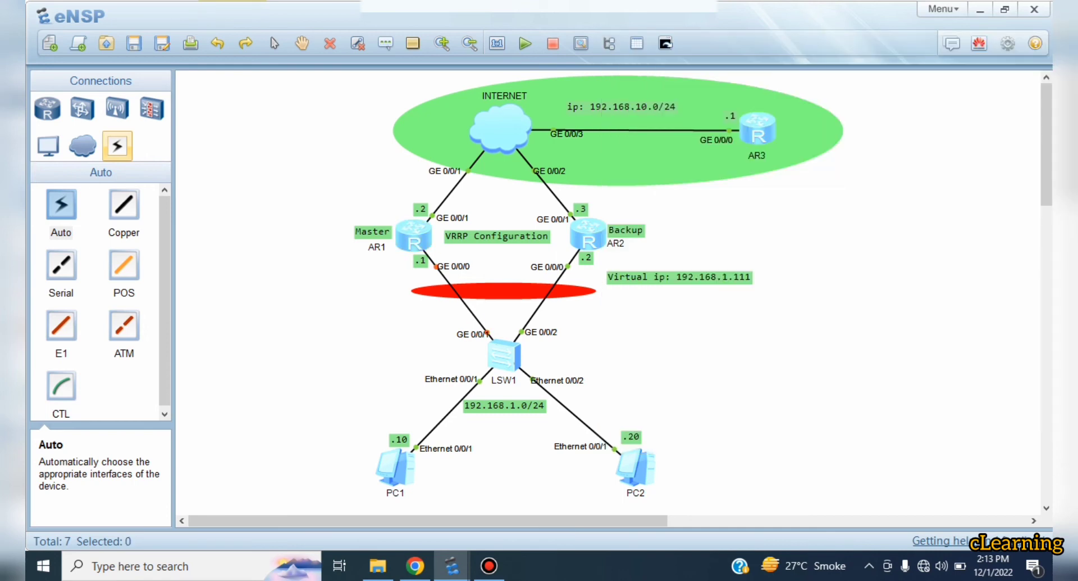
Trace the route from PC1 to 192.168.10.1 with AR1's interface down, examine the first hop, and return to the topology.
double_click(396, 467)
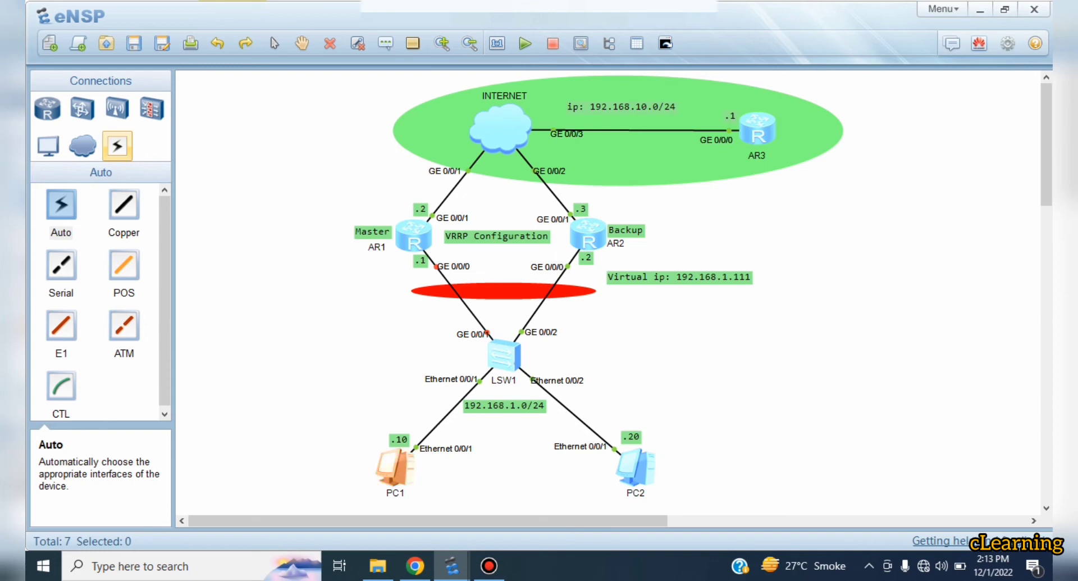
key(Up)
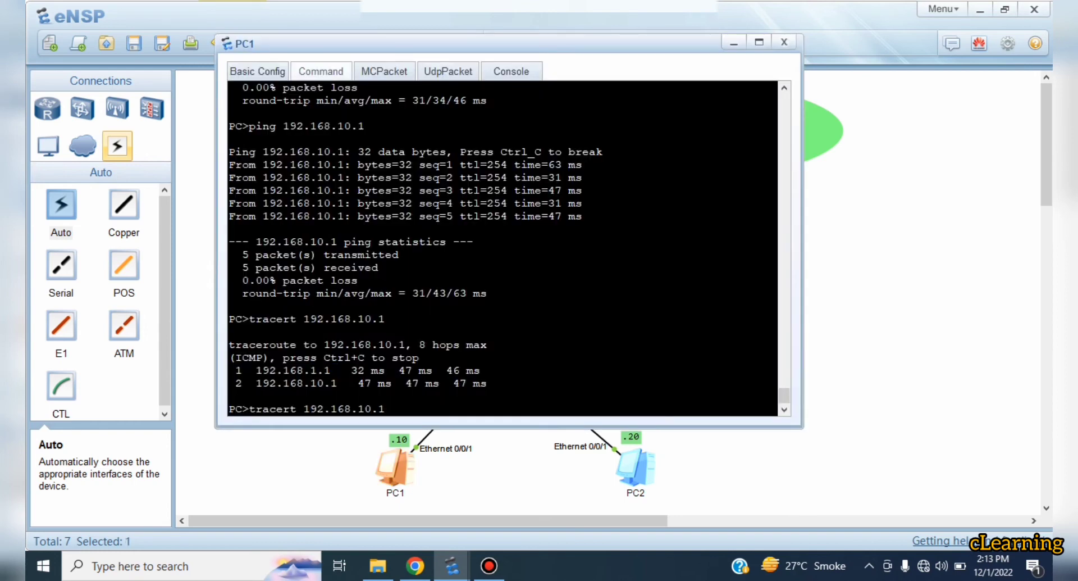
key(Return)
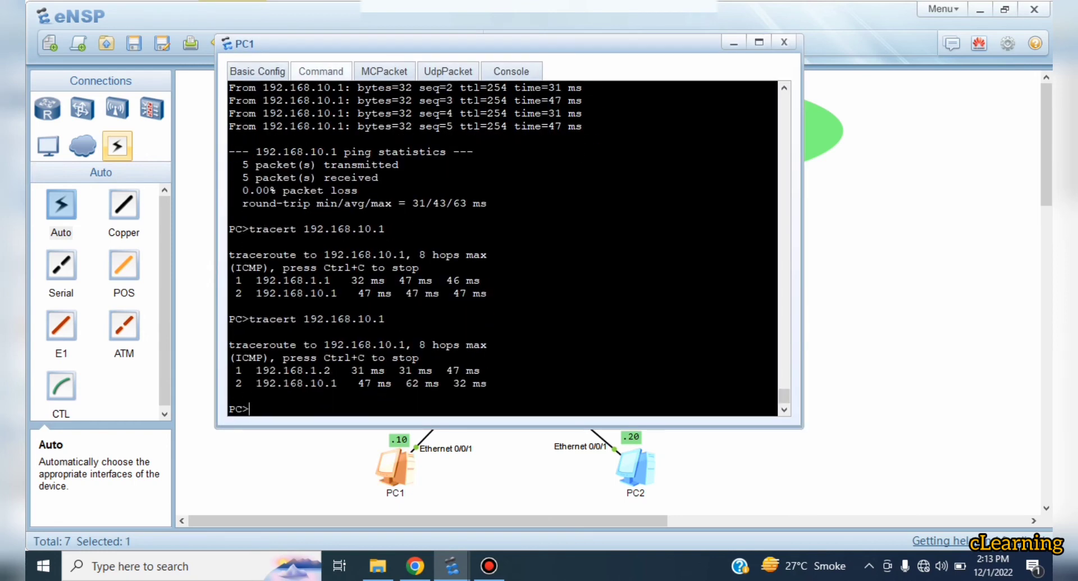
drag(310, 371, 337, 371)
click(337, 402)
click(876, 303)
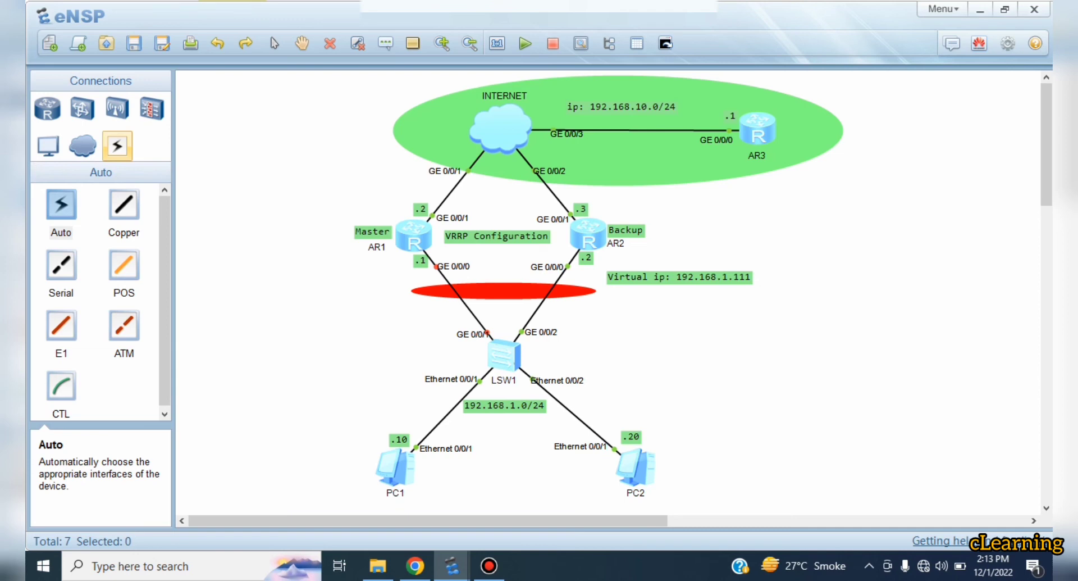
Ping 192.168.10.1 from PC1's command line and close the PC1 window.
double_click(395, 467)
click(359, 396)
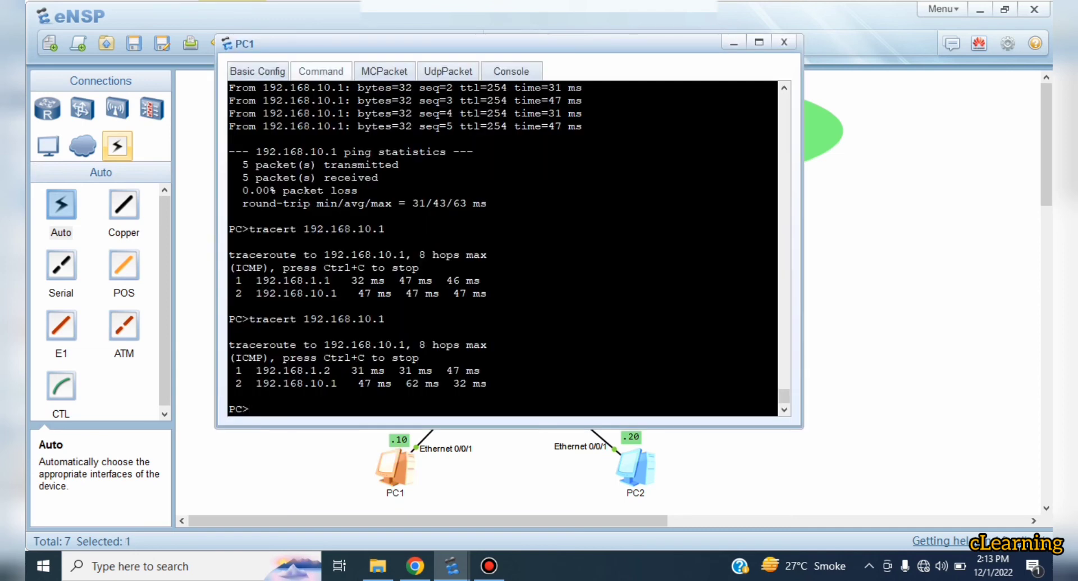
text(ping 192.168.10.1)
key(Return)
key(alt+F4)
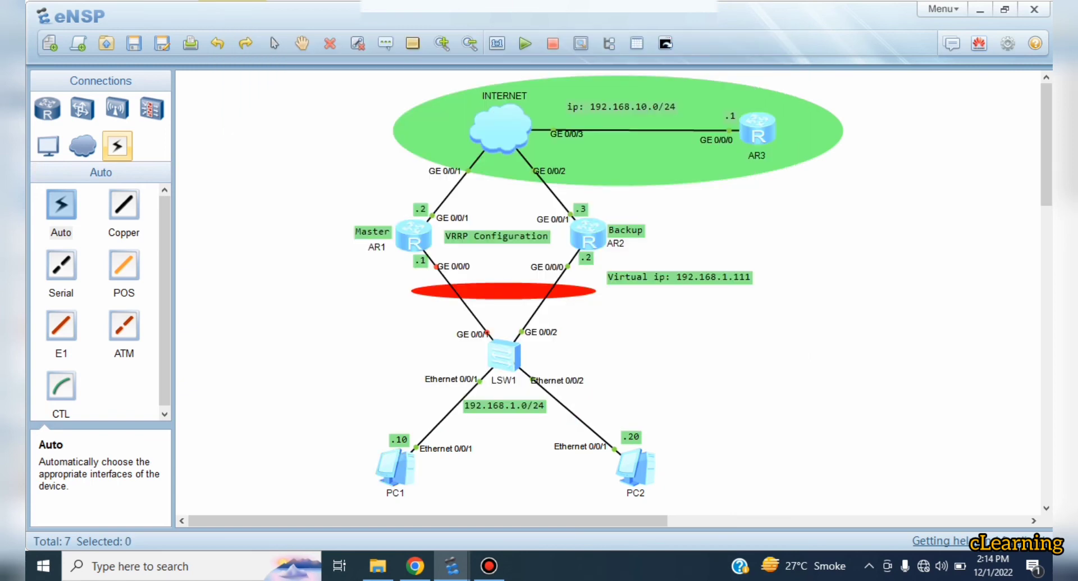
Trace the route from PC2 to 192.168.10.1 with tracert and return to the topology.
double_click(635, 466)
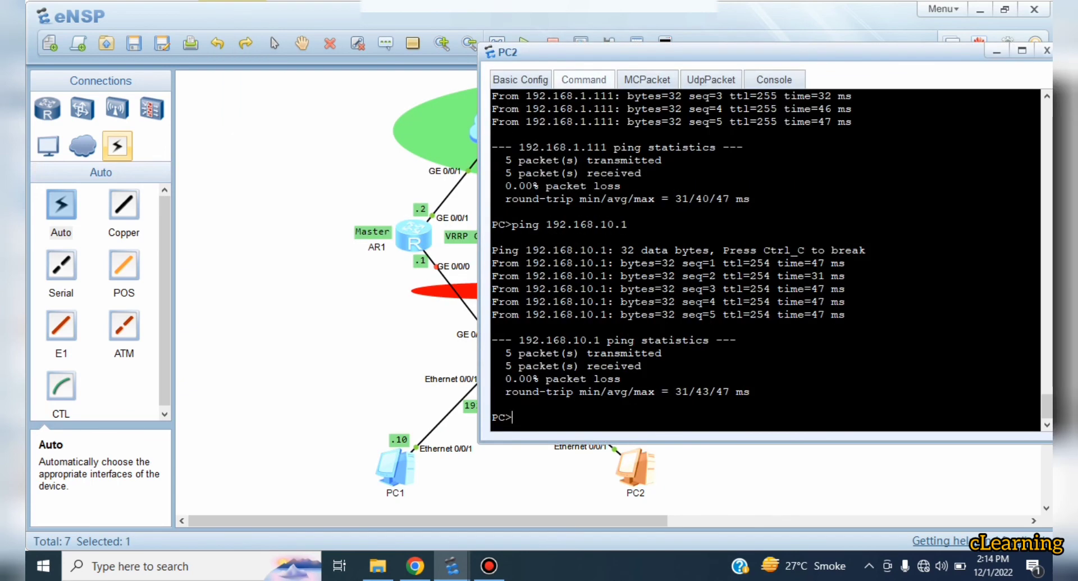
text(trace)
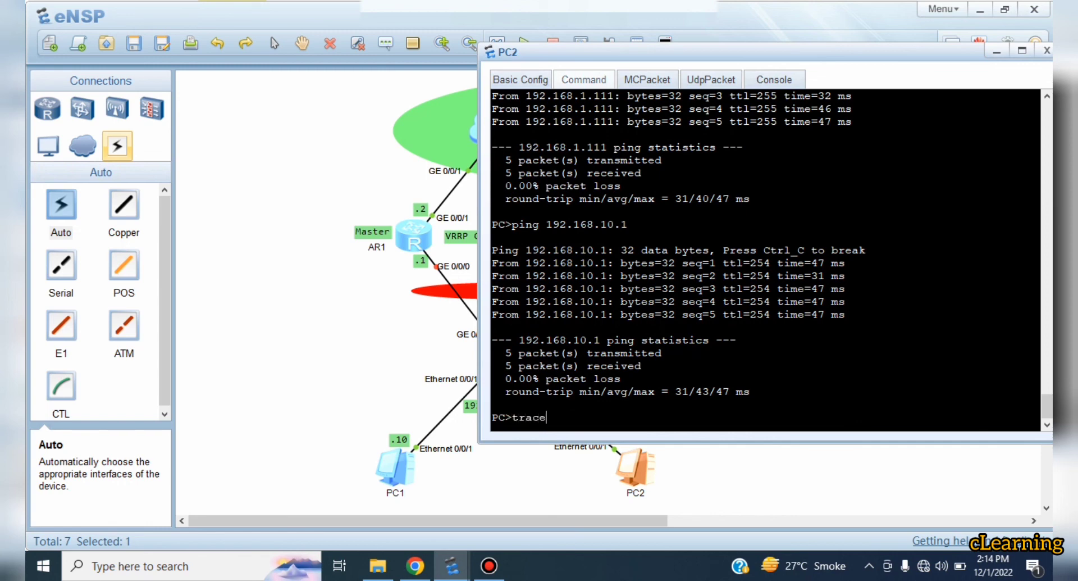
text(rt 192.168.10.1)
key(Return)
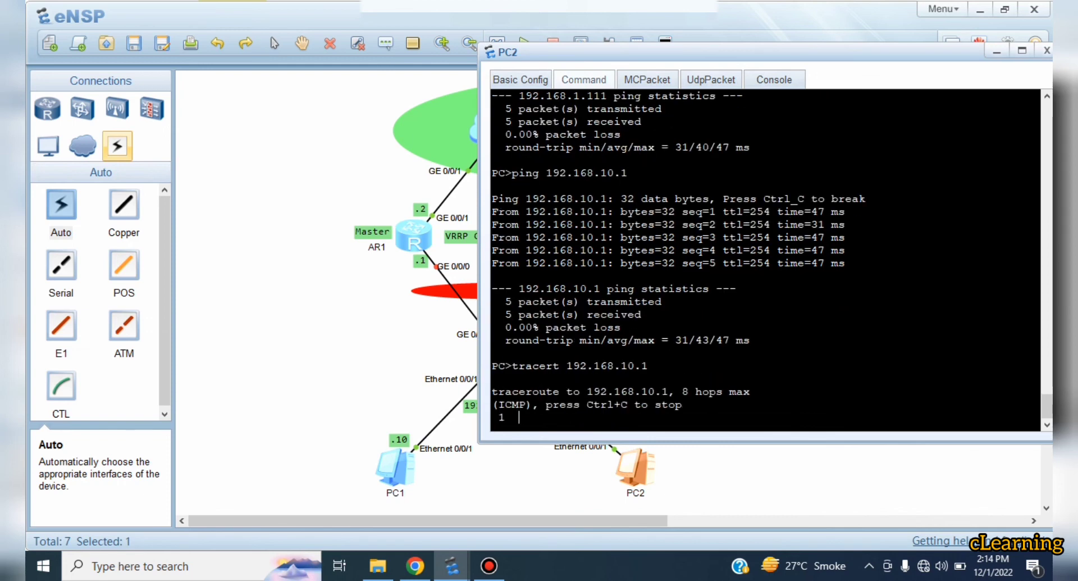
click(996, 51)
click(831, 224)
Bring AR1's GigabitEthernet 0/0/0 back up with undo shutdown and check the link on the topology.
double_click(414, 236)
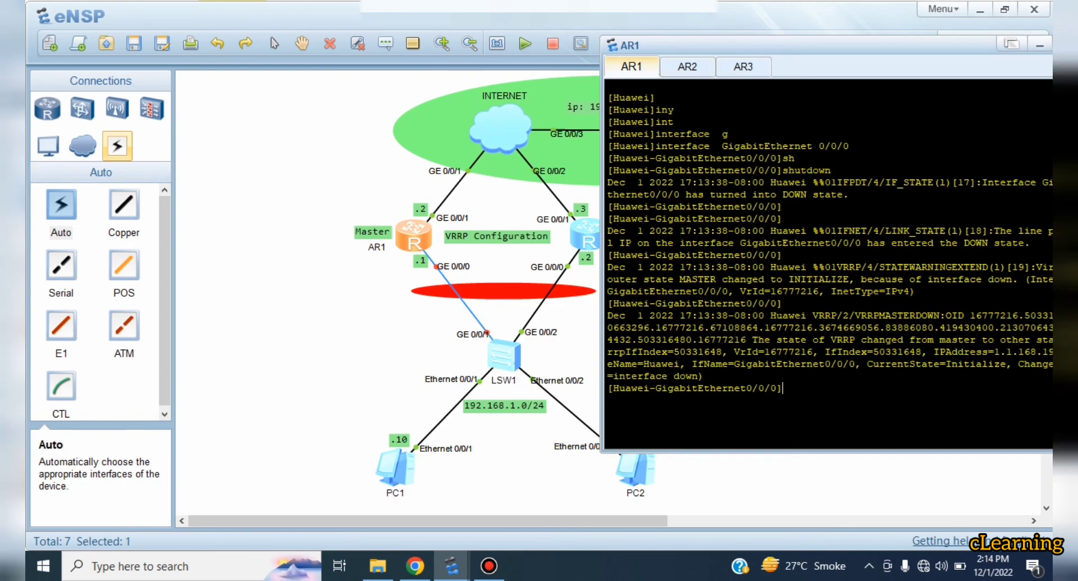
text(un)
key(Tab)
text(sh)
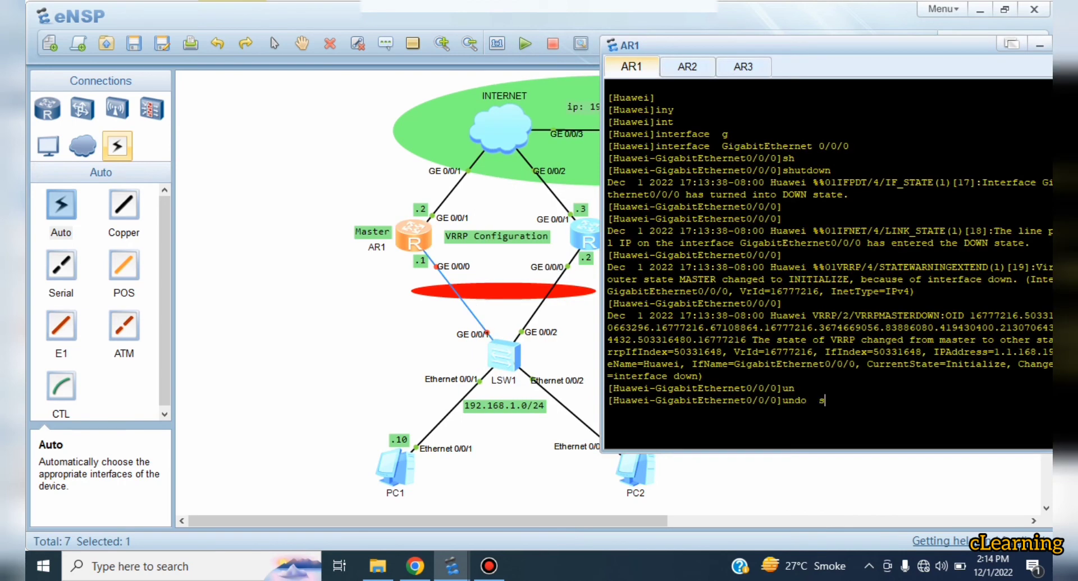
key(Tab)
key(Return)
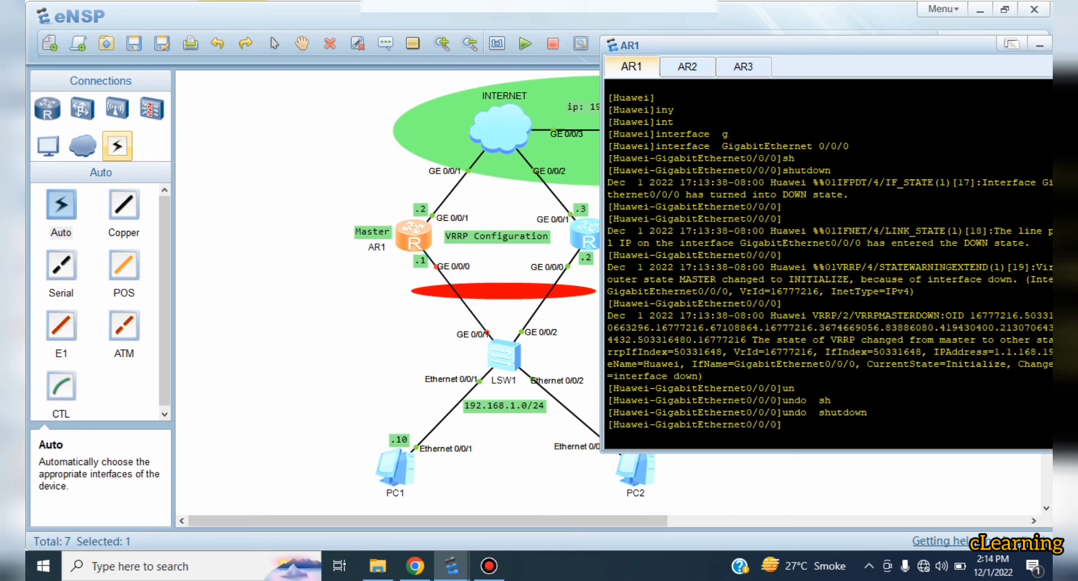
key(alt+Tab)
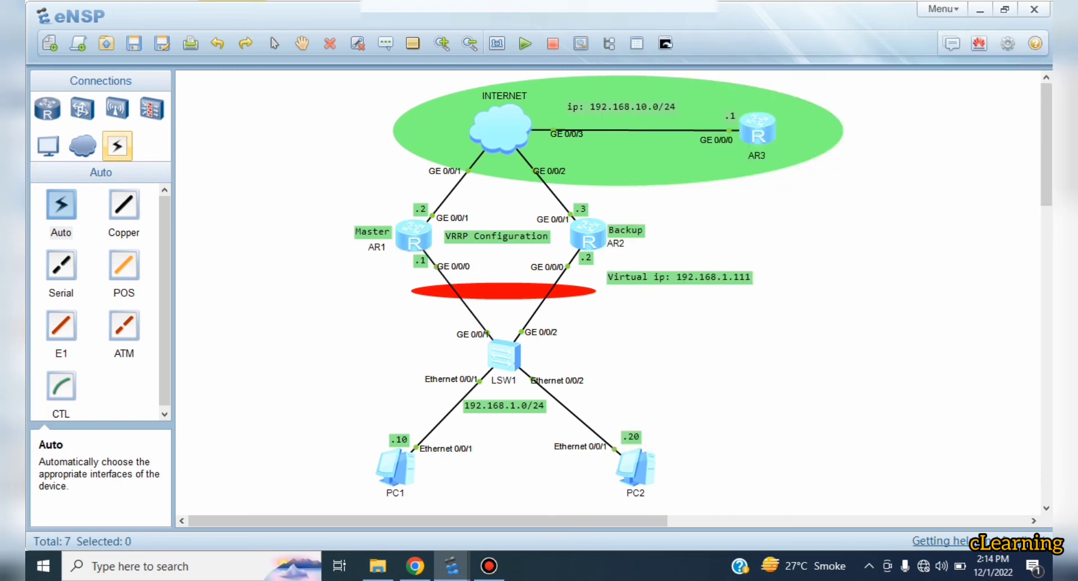
key(alt+Tab)
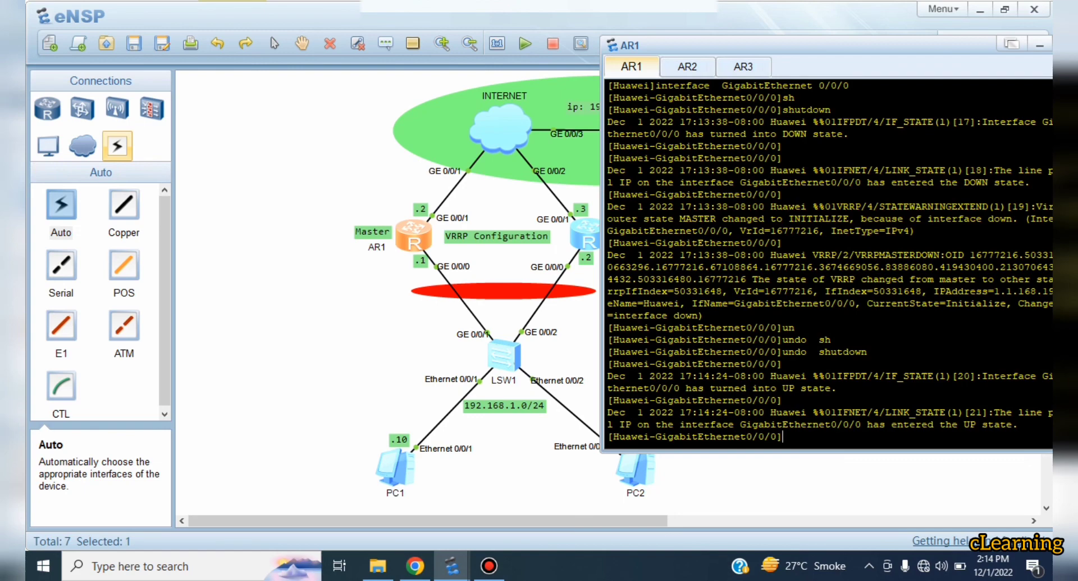
key(alt+Tab)
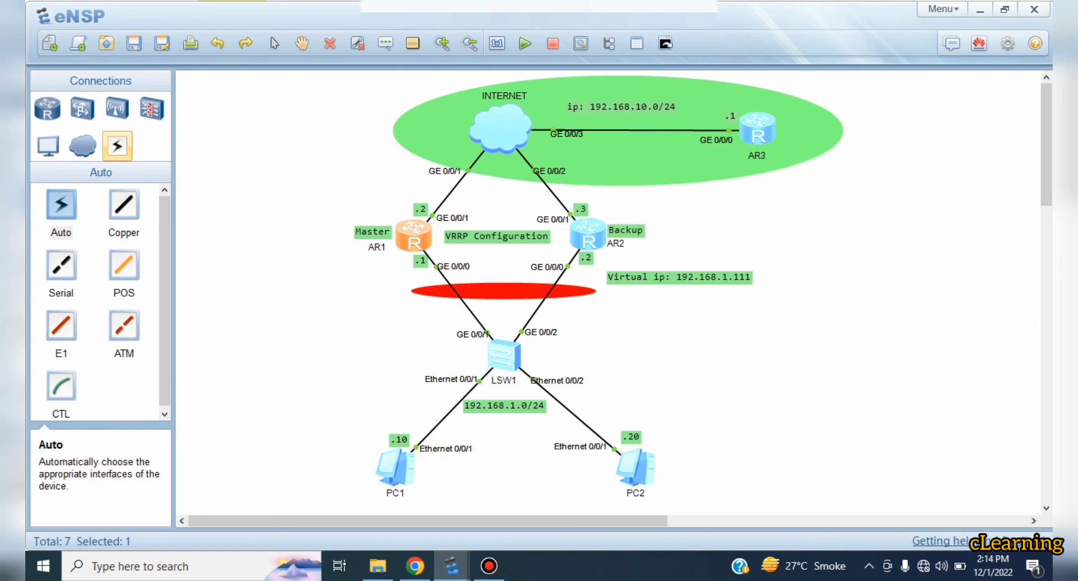
Repeat the tracert to 192.168.10.1 from PC1 with AR1's interface restored, and return to the topology.
key(alt+Tab)
key(Up)
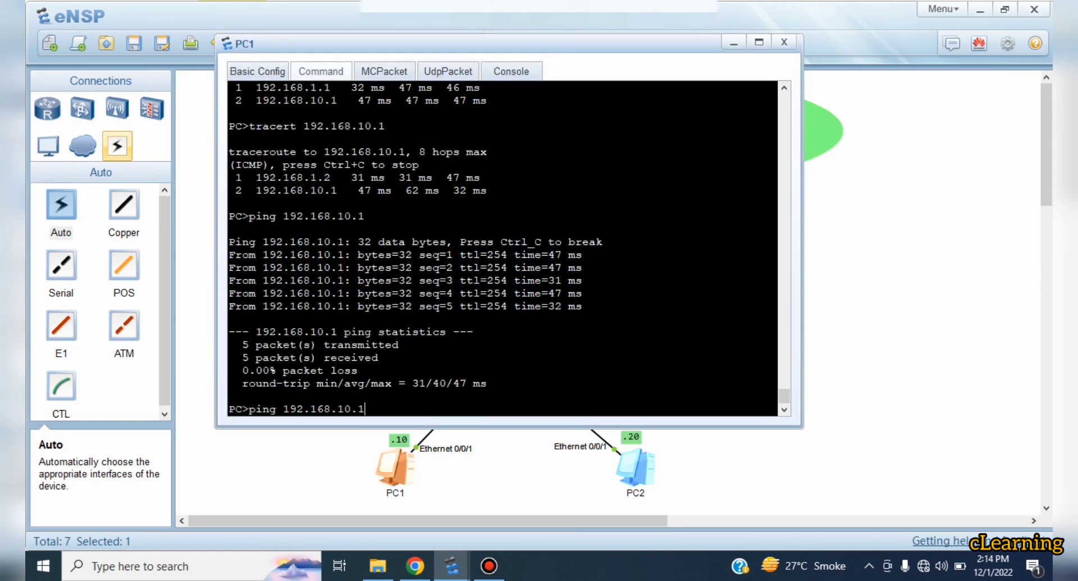
key(Up)
key(Return)
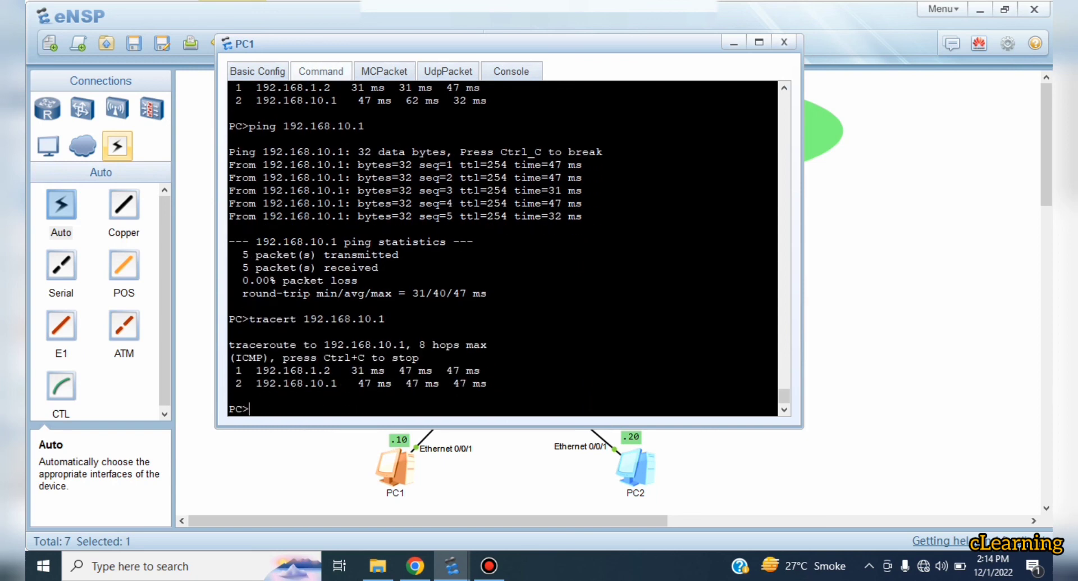
click(887, 292)
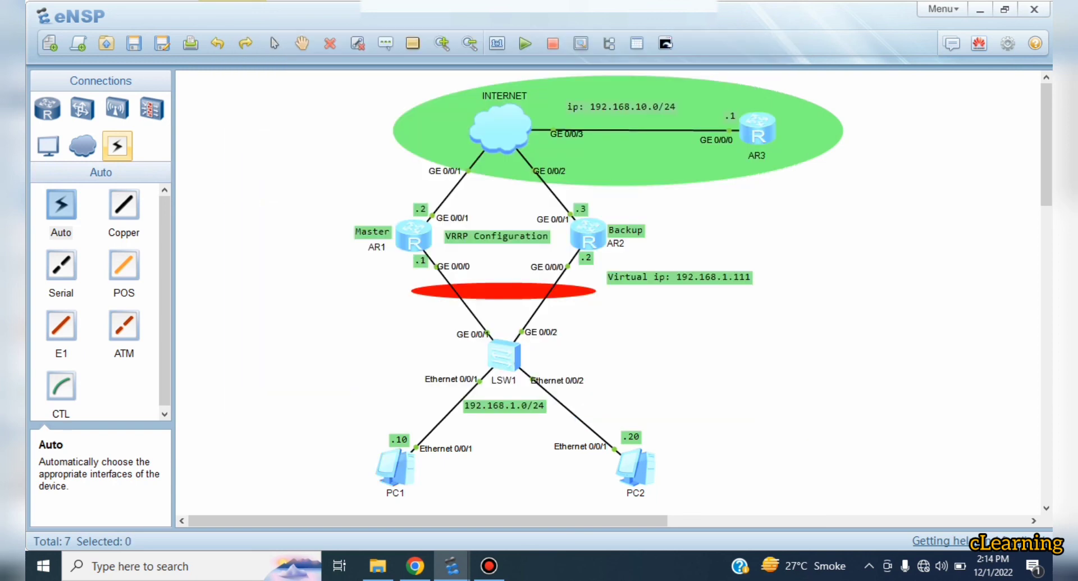
Display the brief VRRP information on AR2 and examine its state for virtual IP 192.168.1.111.
double_click(587, 235)
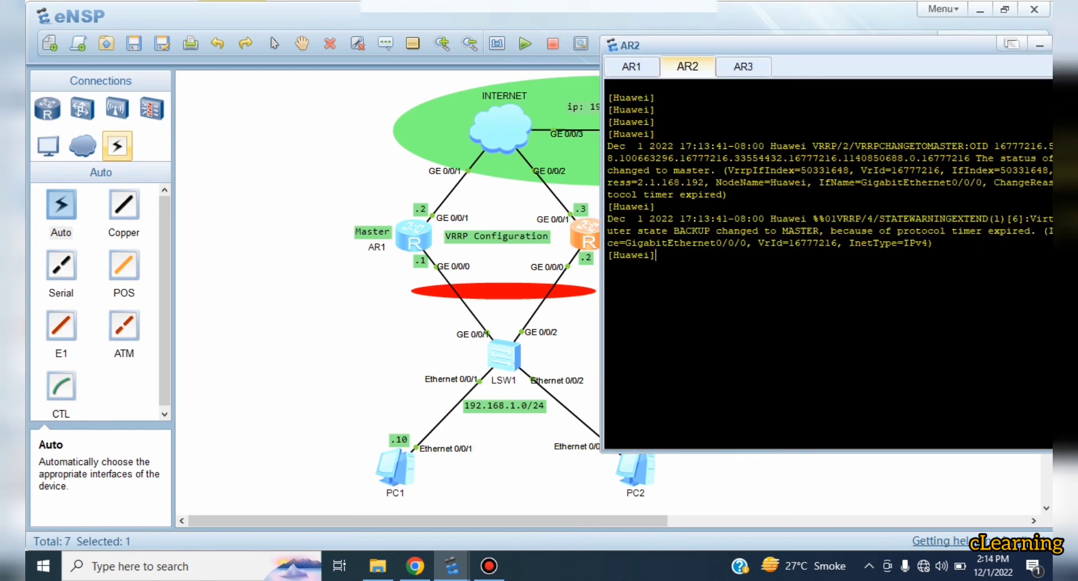
text(dis vr)
key(Tab)
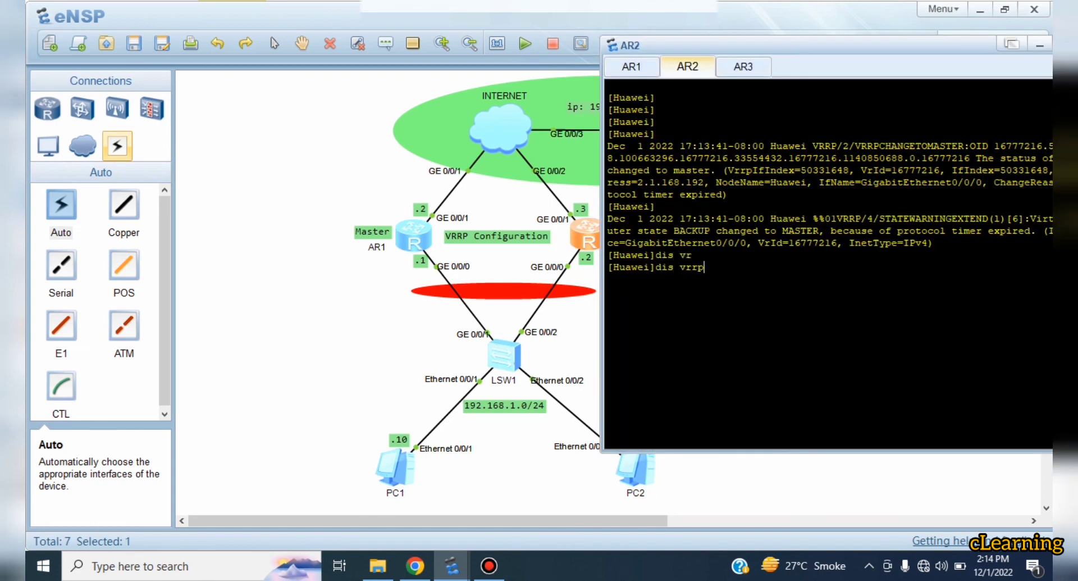
text(b)
key(Tab)
key(Return)
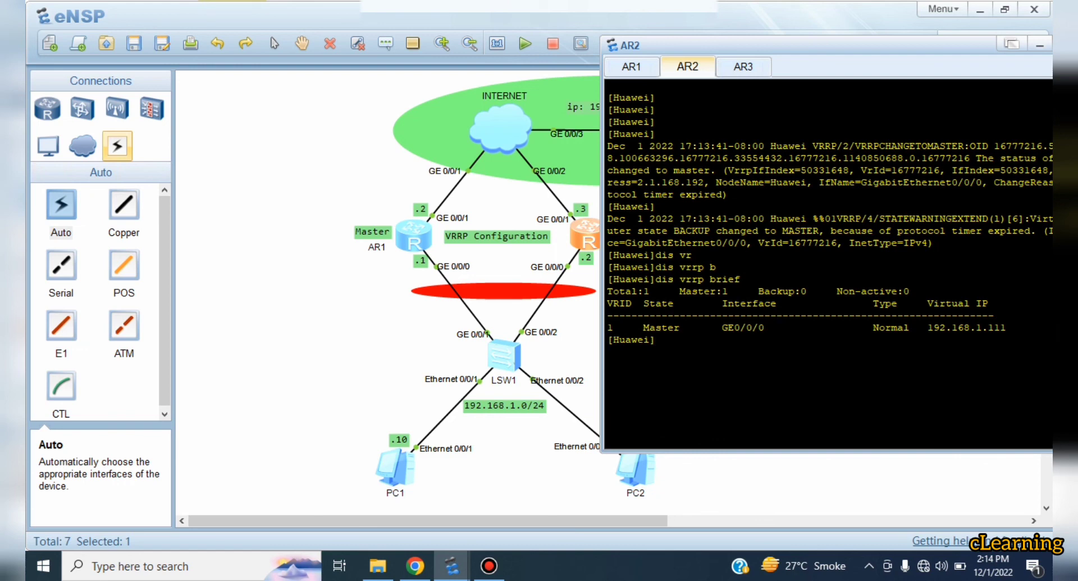
drag(686, 327, 643, 328)
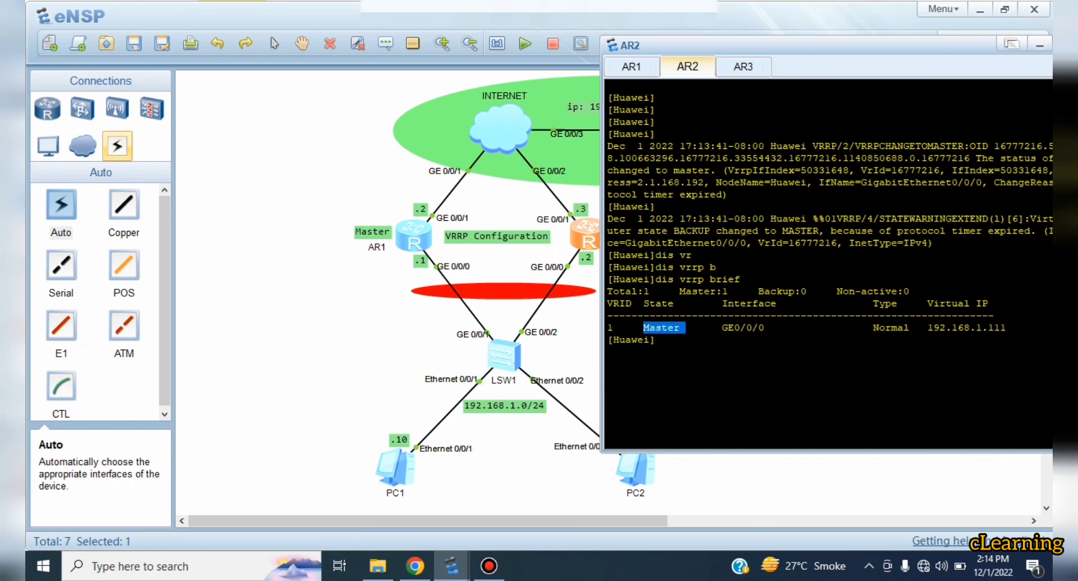
Switch to AR1's console and quit the GigabitEthernet 0/0/0 interface view to the system view.
click(631, 67)
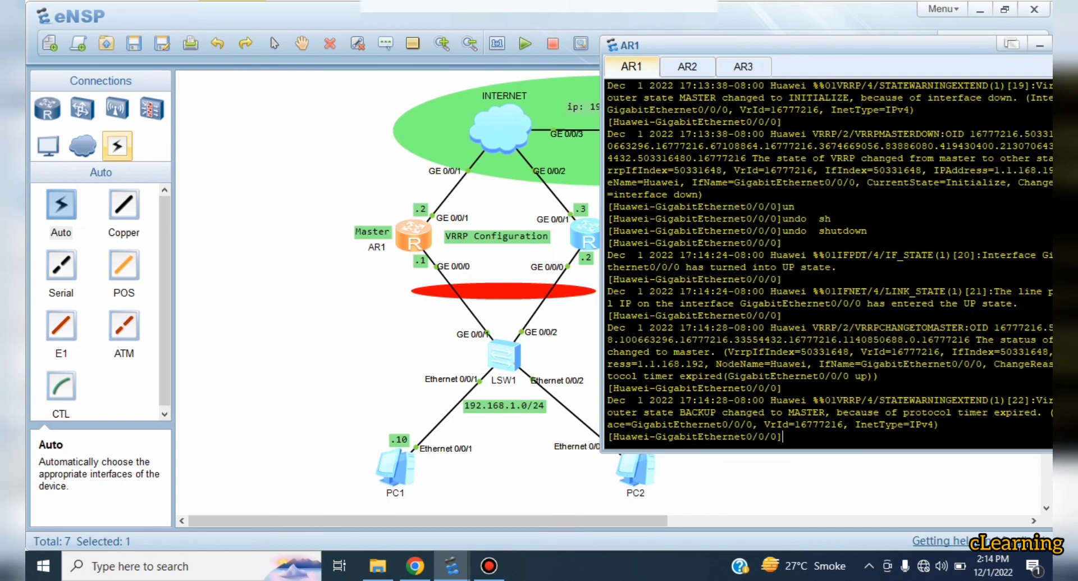
text(q)
key(Return)
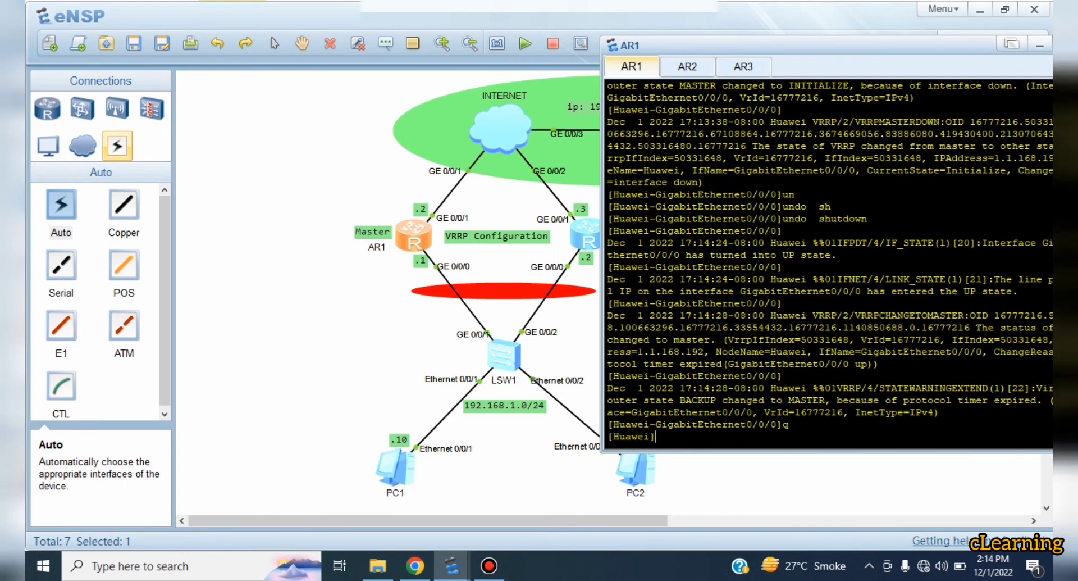
key(Return)
text(vr)
key(Tab)
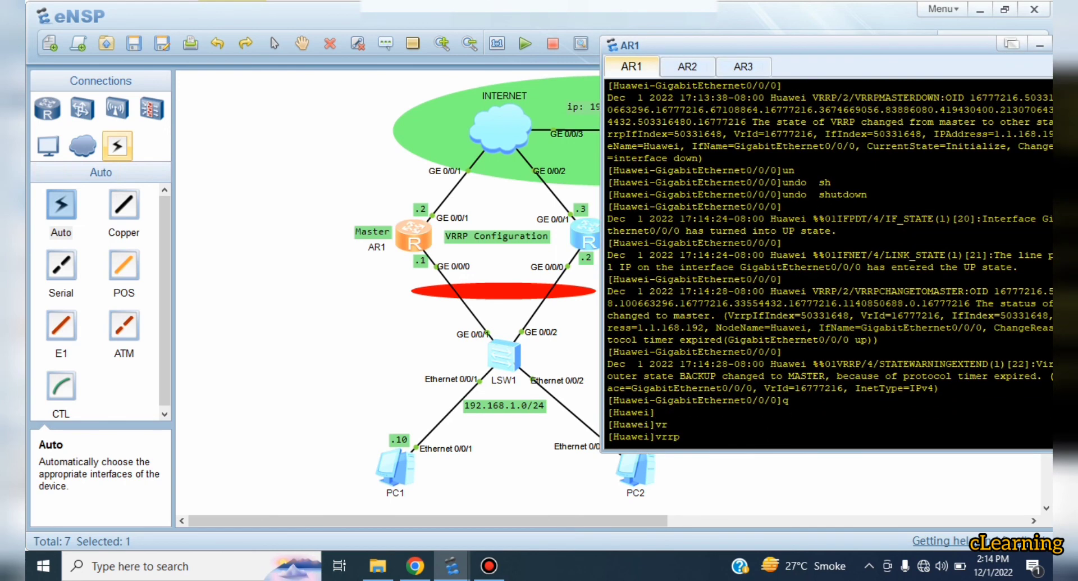
key(BackSpace)
key(BackSpace)
key(BackSpace)
key(BackSpace)
key(BackSpace)
Display the brief VRRP information on AR1 to check its state, and return to the topology.
text(dis)
key(Tab)
text(v)
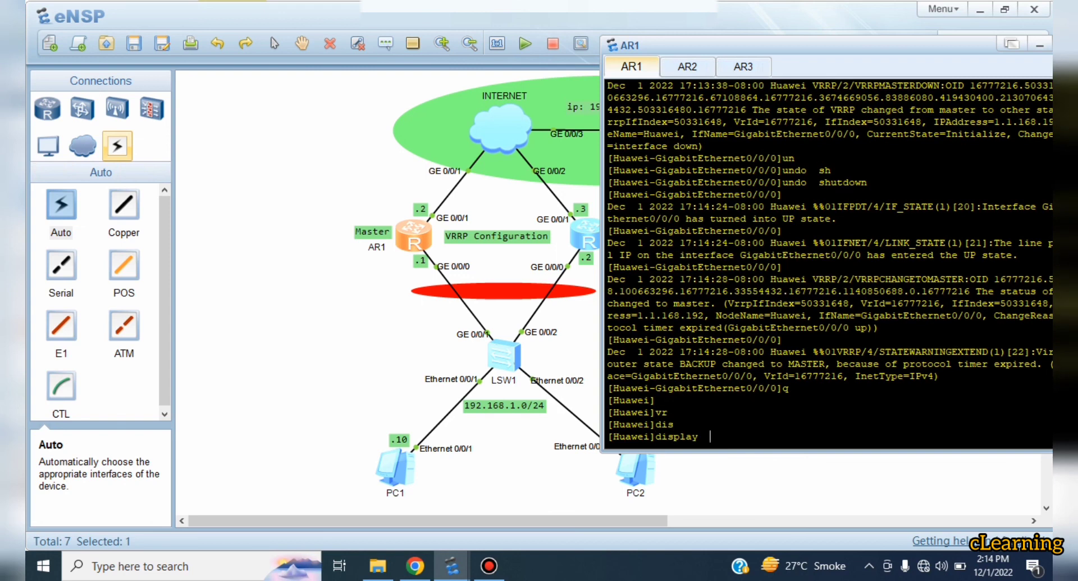
key(Tab)
key(BackSpace)
key(BackSpace)
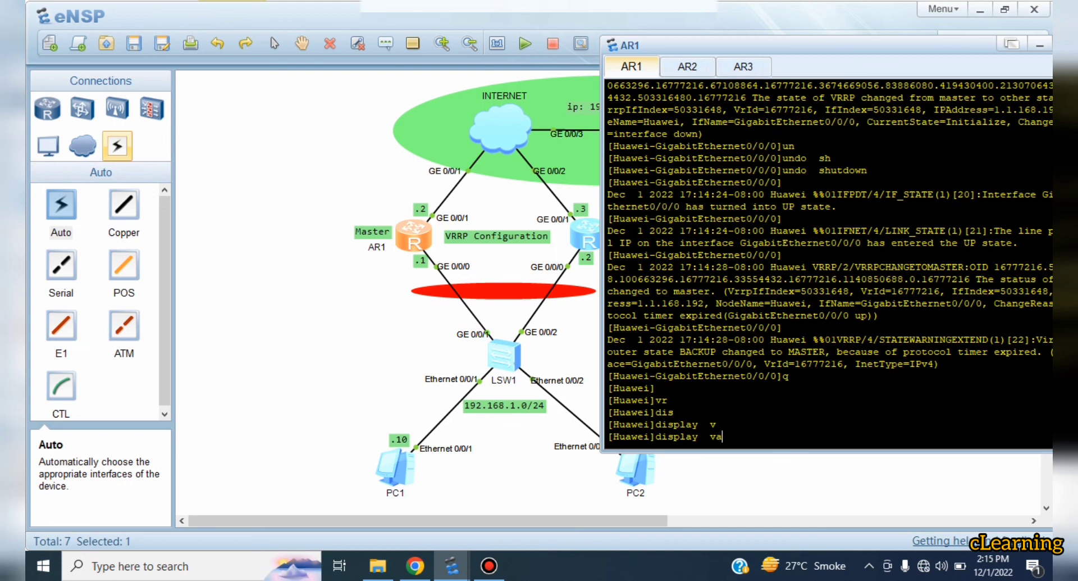
text(r)
key(Tab)
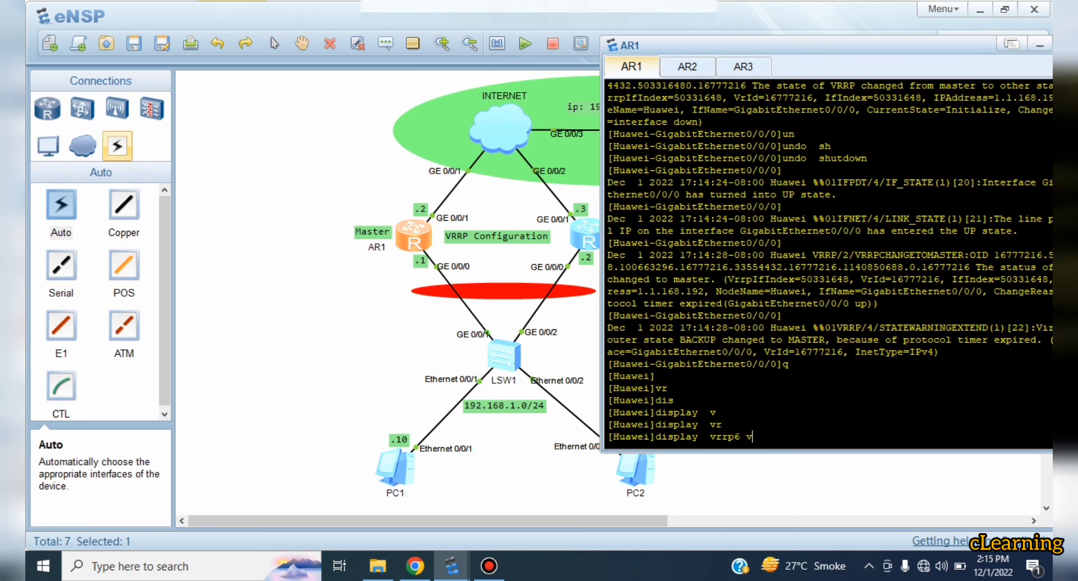
key(BackSpace)
key(BackSpace)
text(b)
key(Tab)
key(Return)
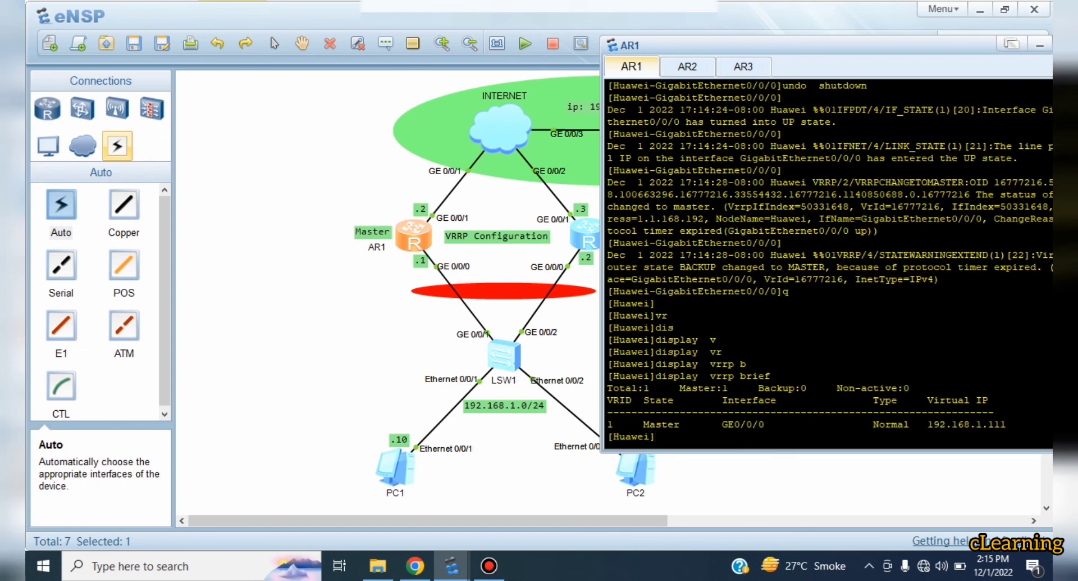
click(517, 257)
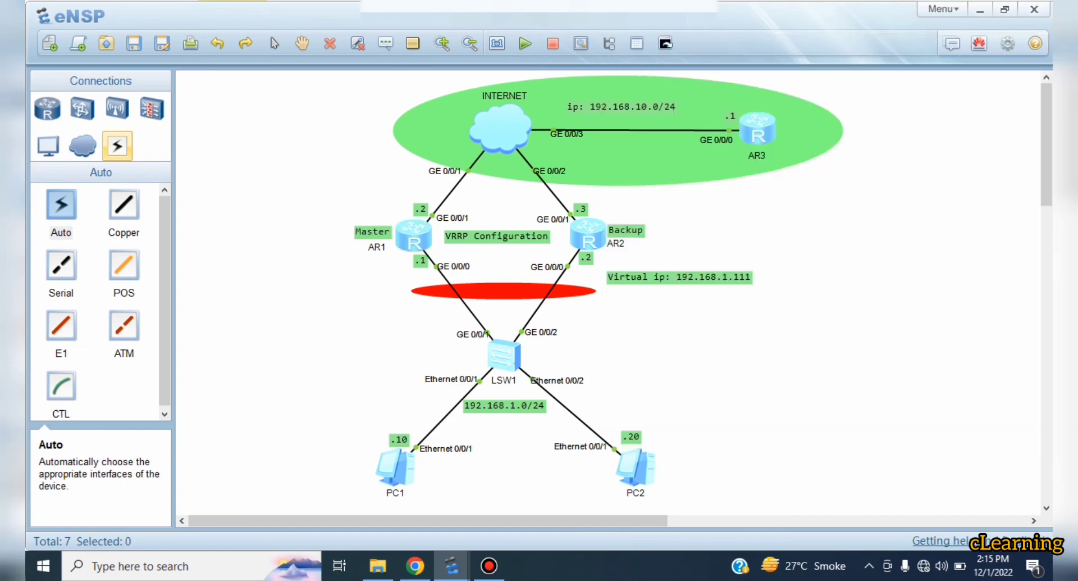
Run display vrrp brief again on AR2, examine its current state, and return to the topology.
double_click(586, 235)
key(Up)
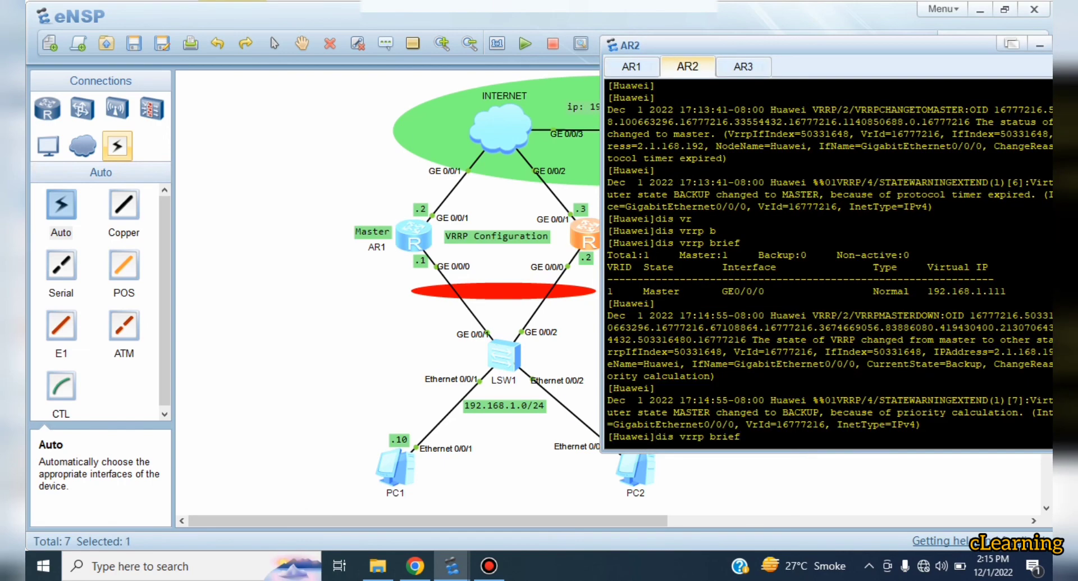
key(Return)
drag(698, 424, 643, 424)
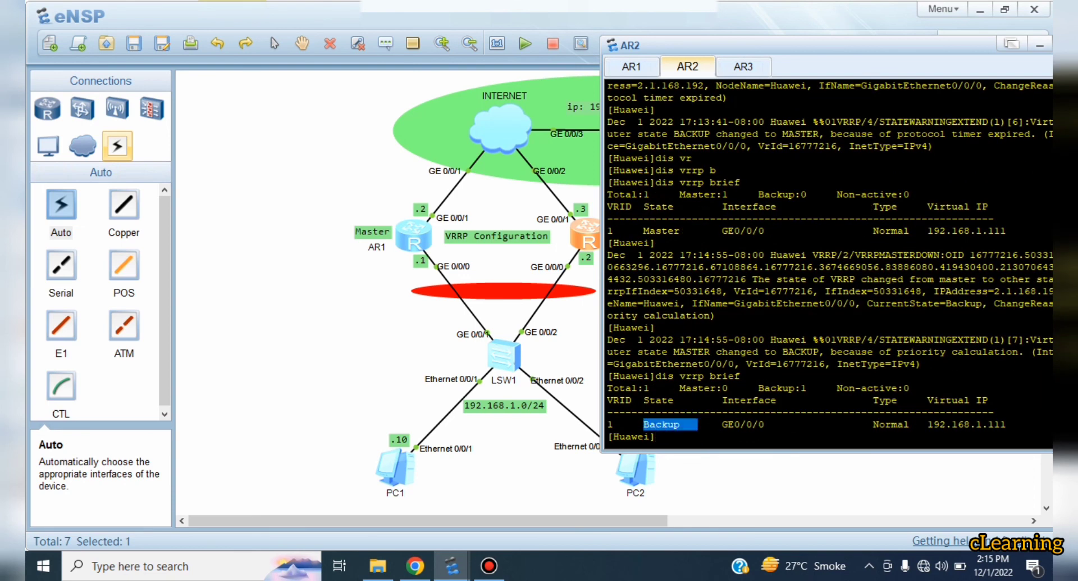
click(506, 483)
Trace the route from PC1 to 192.168.10.1 once more and compare its first hop with the previous trace.
double_click(395, 467)
key(Up)
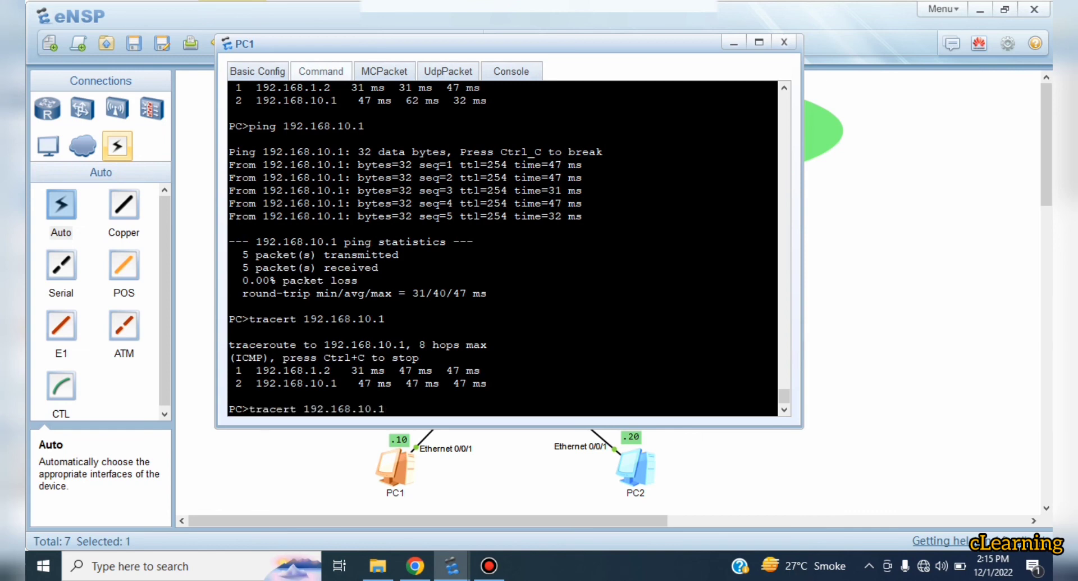
key(Return)
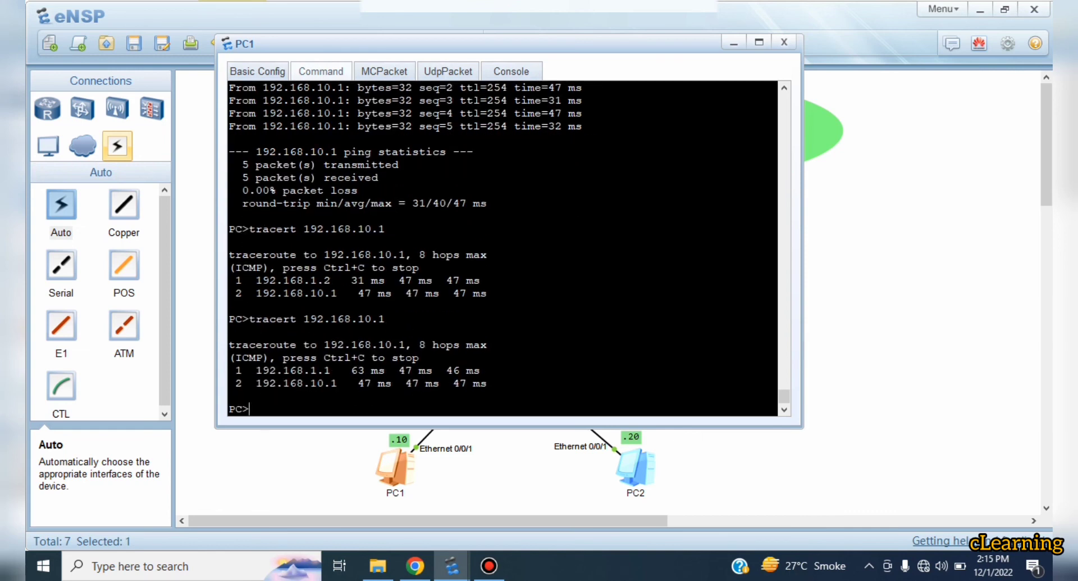
drag(332, 370, 304, 358)
drag(331, 293, 289, 280)
click(290, 280)
click(303, 472)
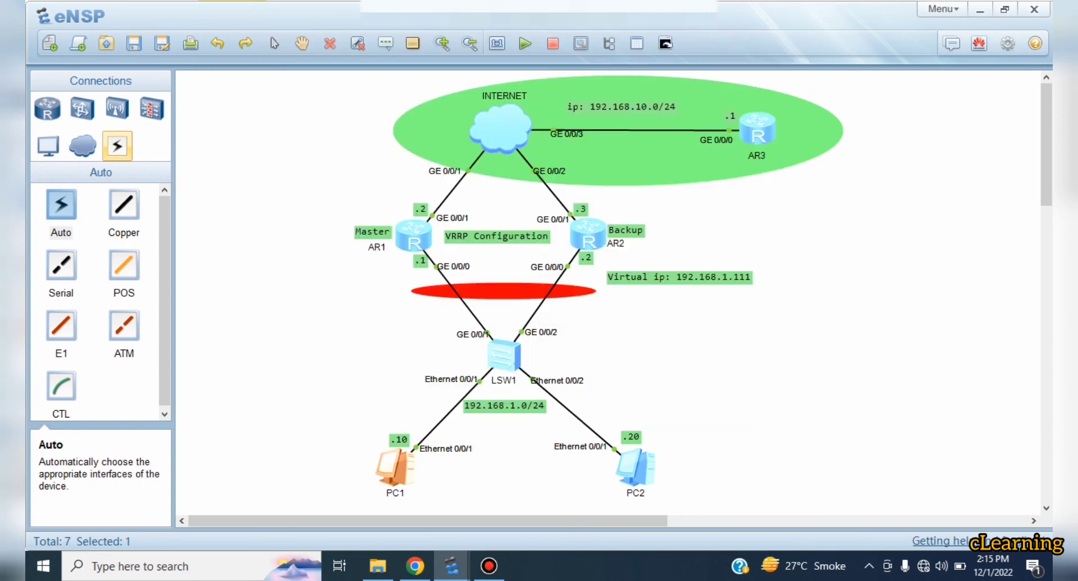
Reopen PC1's command line, examine the first-hop address of the latest trace, and return to the topology.
key(Up)
key(Up)
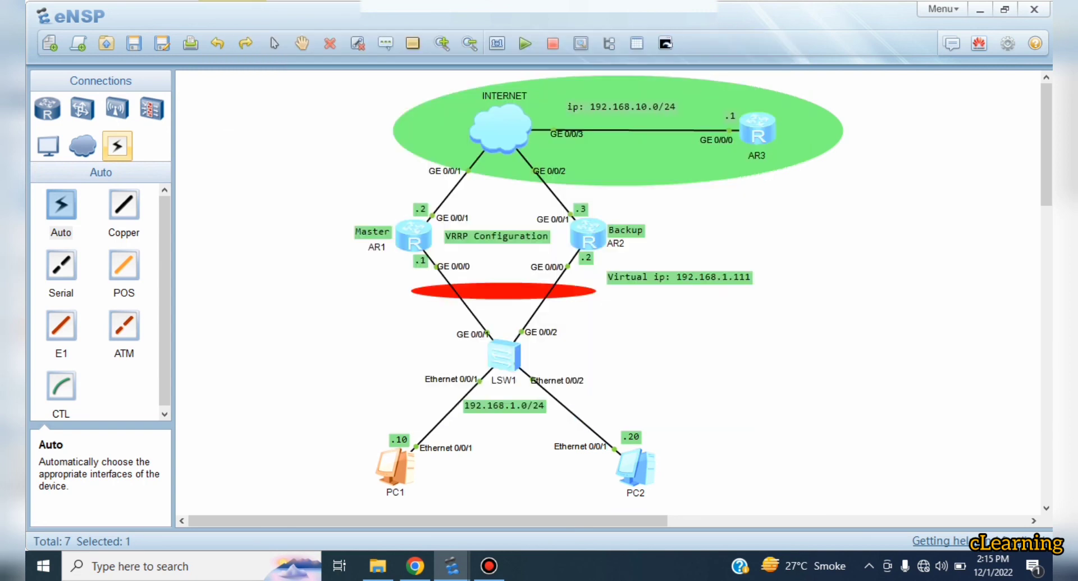
double_click(395, 467)
drag(330, 371, 291, 371)
click(315, 472)
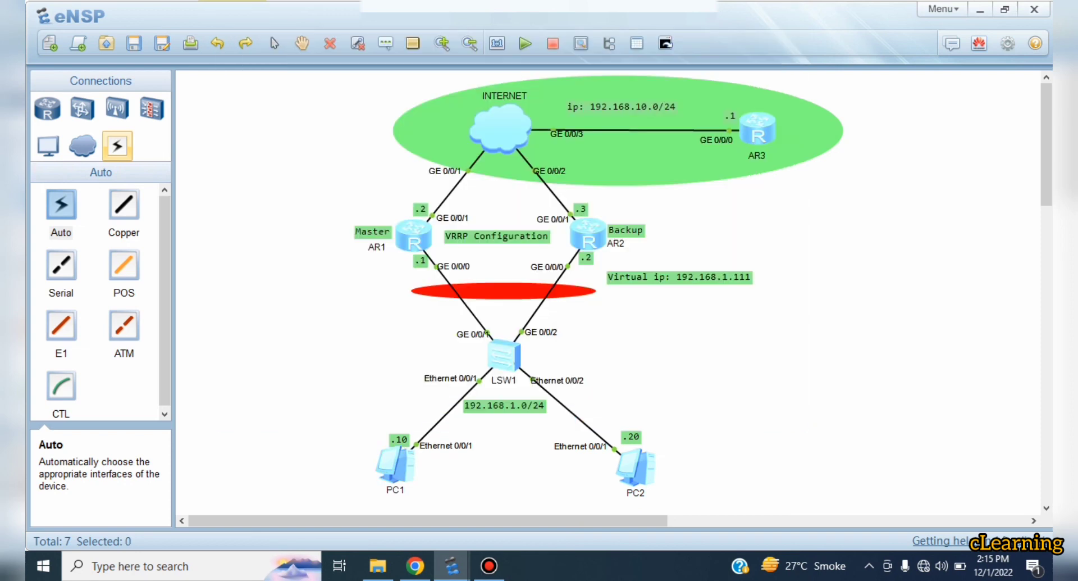